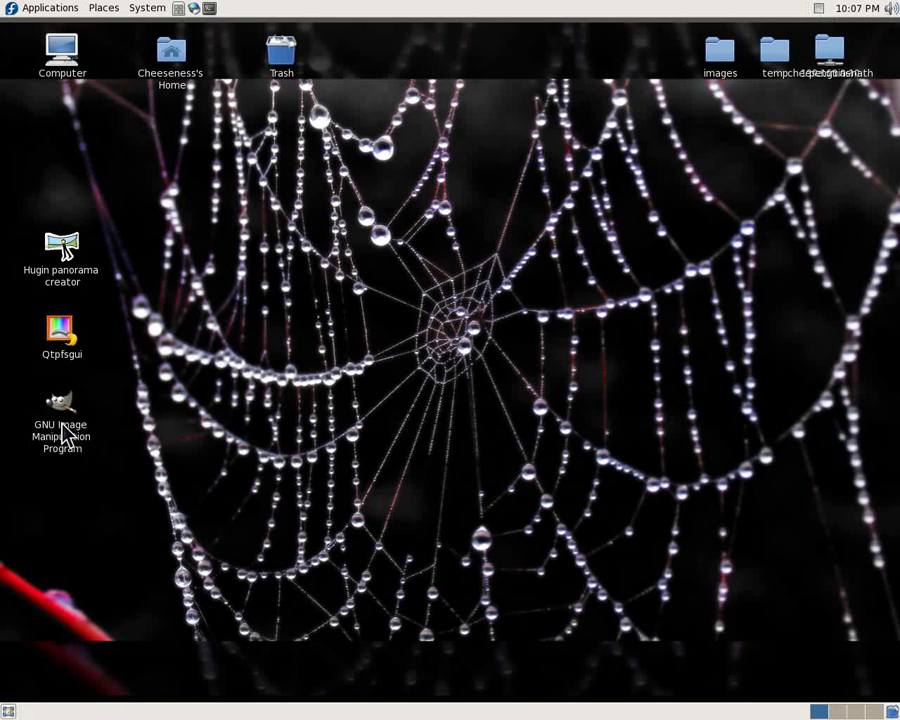
Step: Launch GIMP from its desktop icon
left_click(66, 427)
double_click(64, 405)
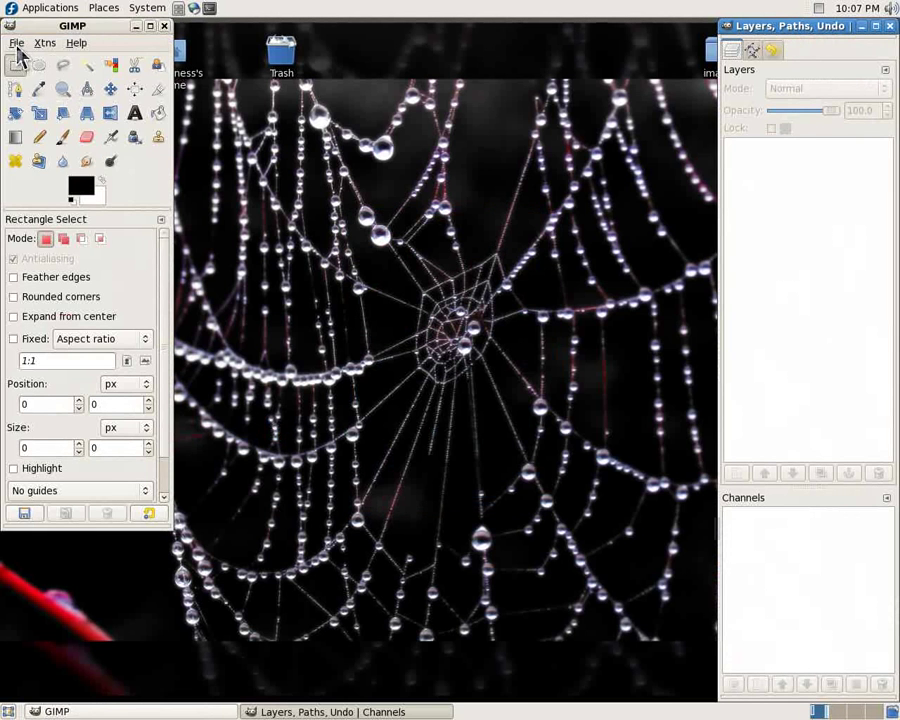
Step: Open montreal.tif from Desktop/images/panorama and reposition its window to show the whole panorama
left_click(17, 48)
left_click(20, 84)
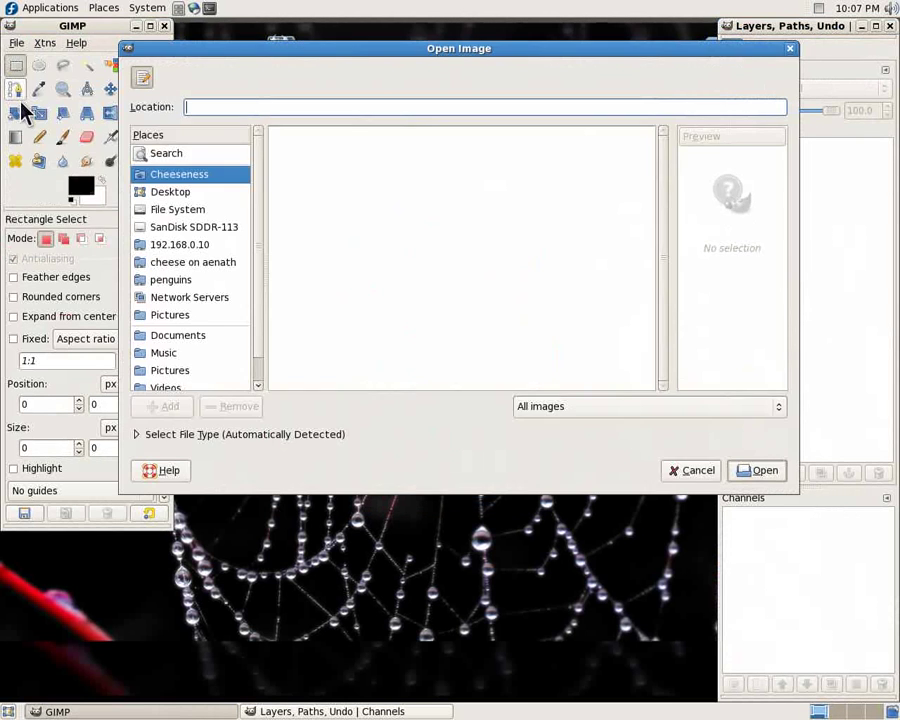
left_click(195, 193)
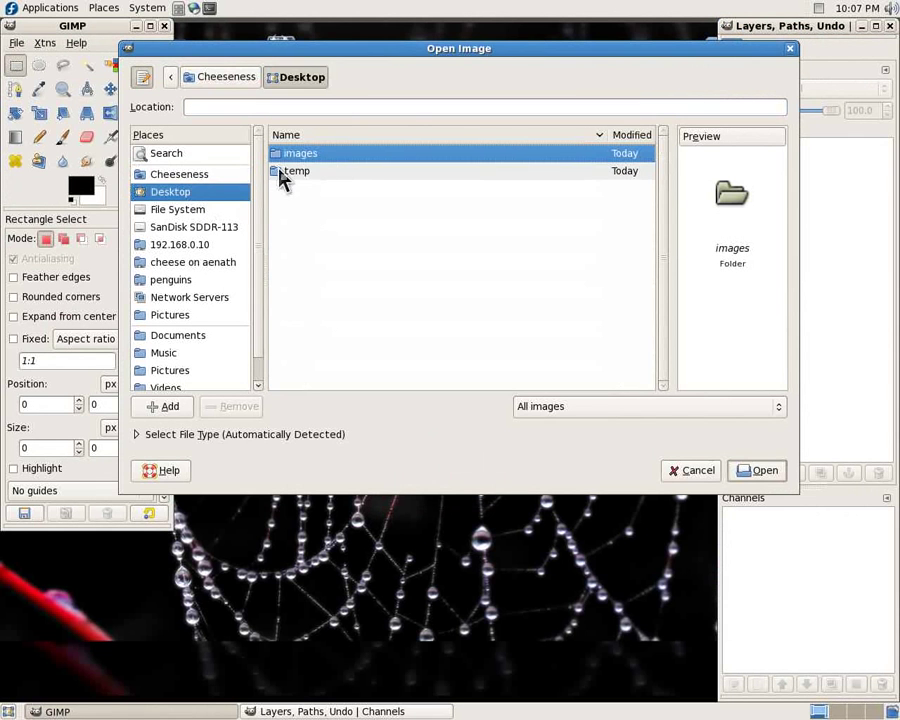
double_click(303, 161)
double_click(305, 172)
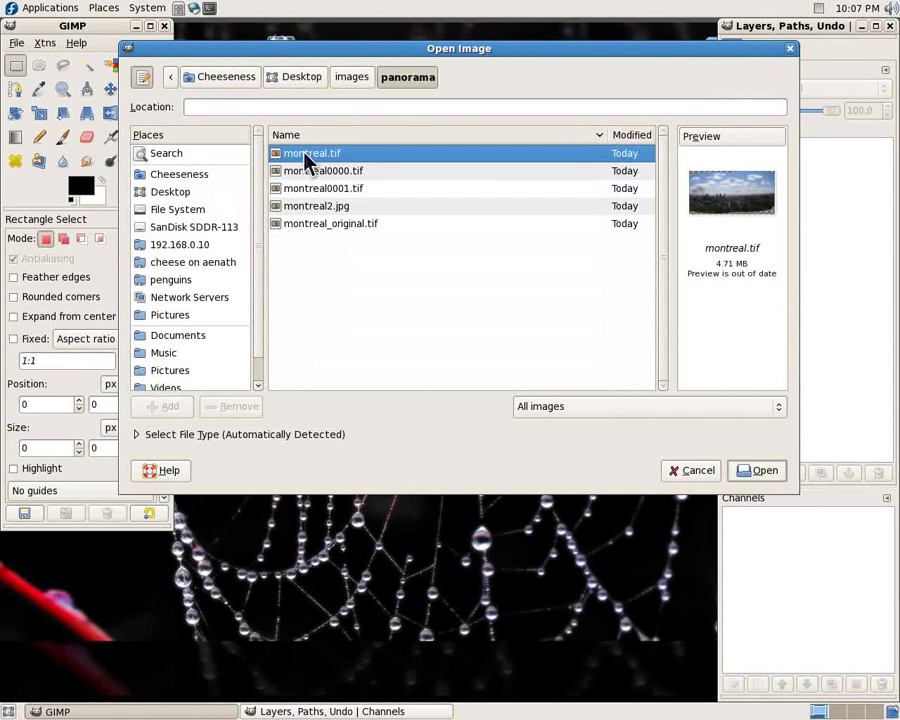
double_click(308, 156)
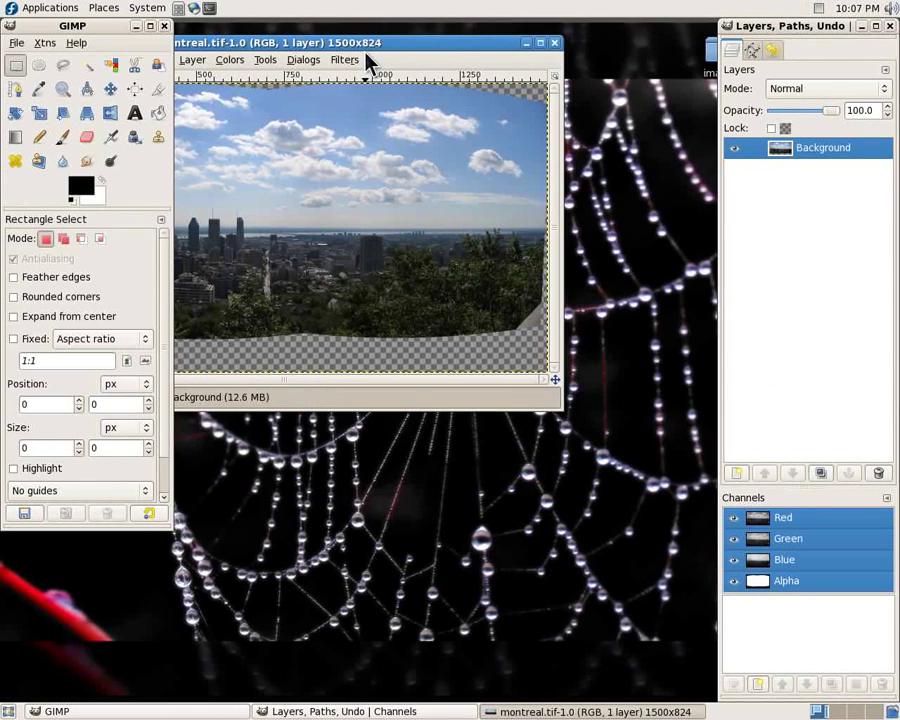
left_click_drag(370, 42, 518, 56)
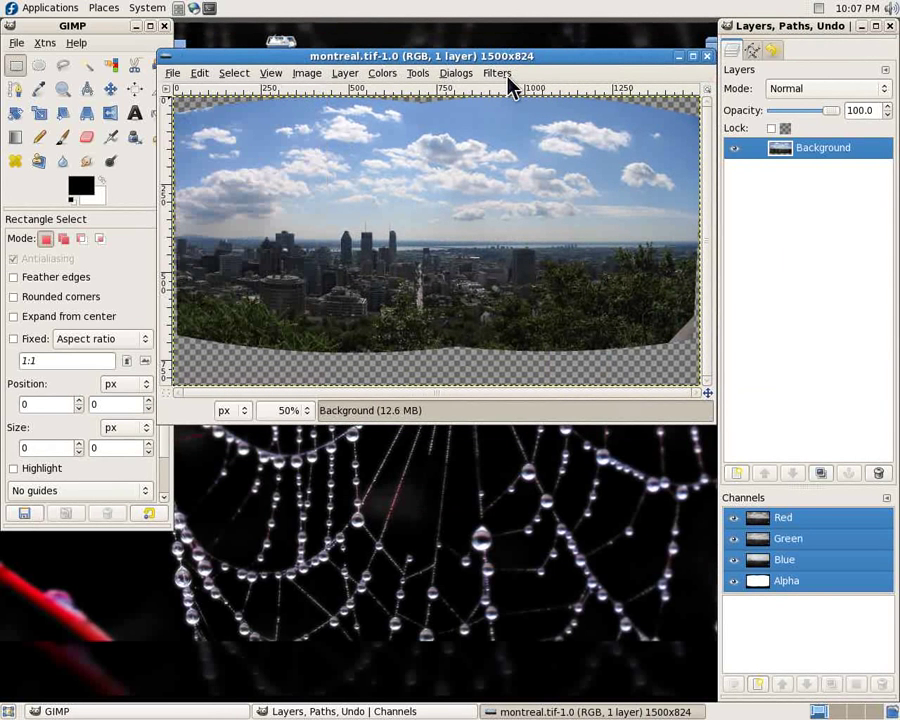
left_click_drag(158, 133, 174, 133)
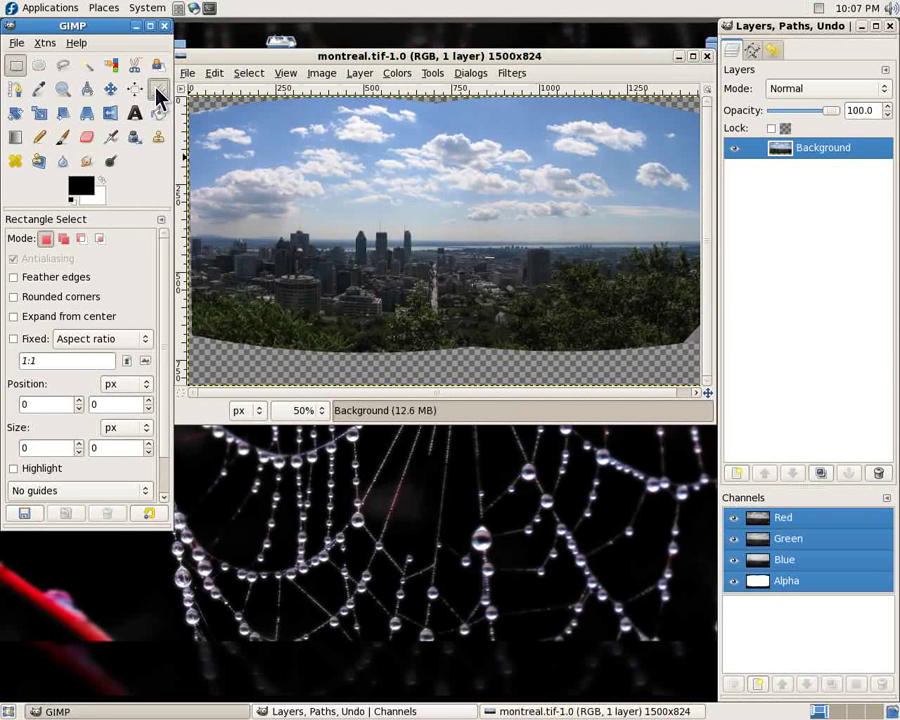
Step: Crop the panorama to 1314×542, lowering the top edge below the transparent border
left_click(157, 89)
left_click_drag(196, 118, 654, 335)
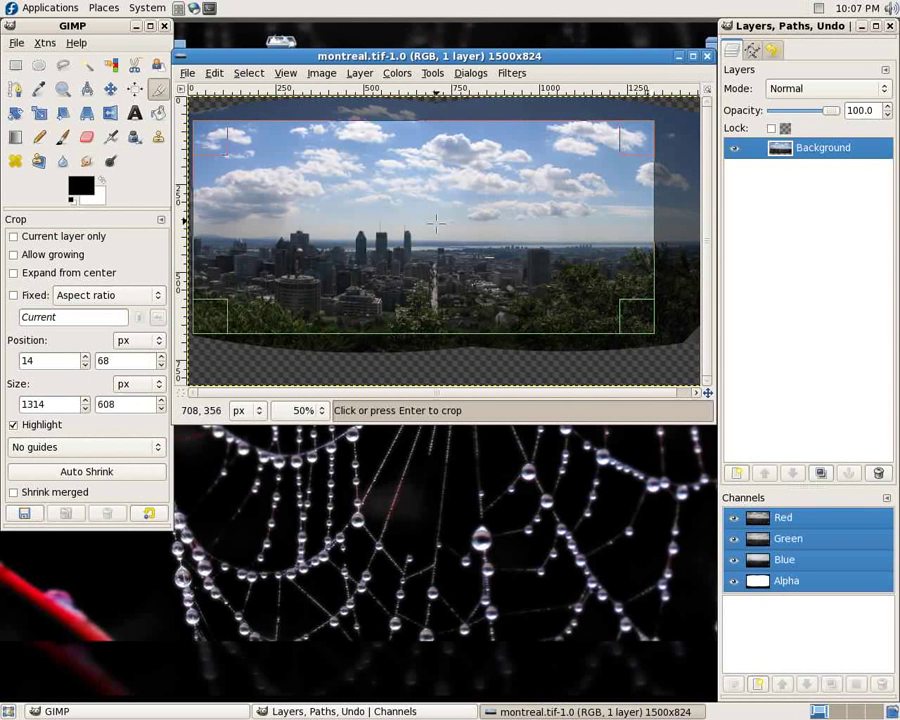
left_click_drag(437, 146, 439, 170)
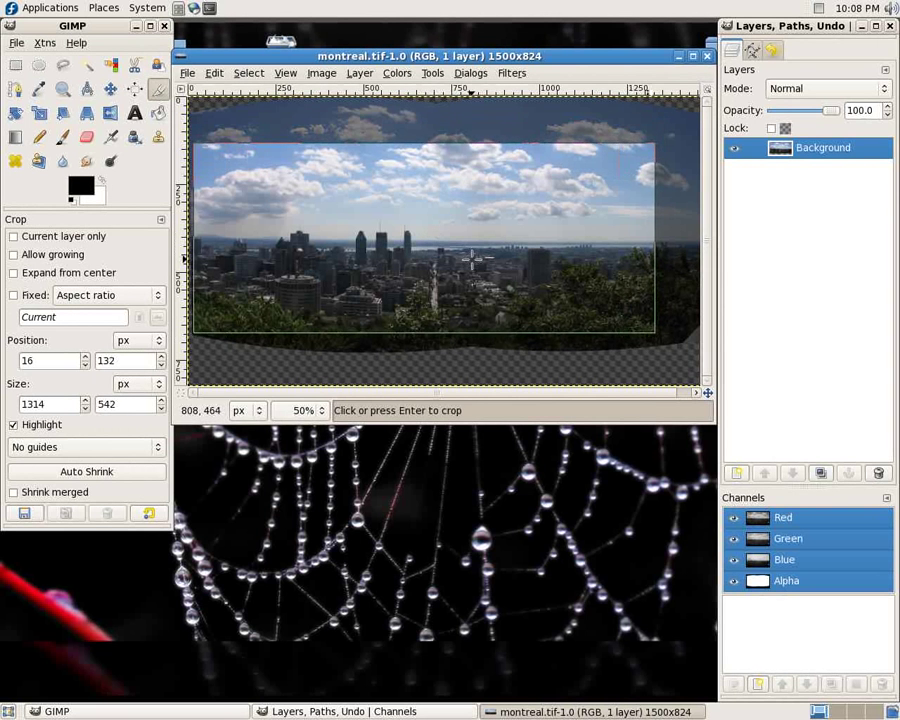
left_click(471, 257)
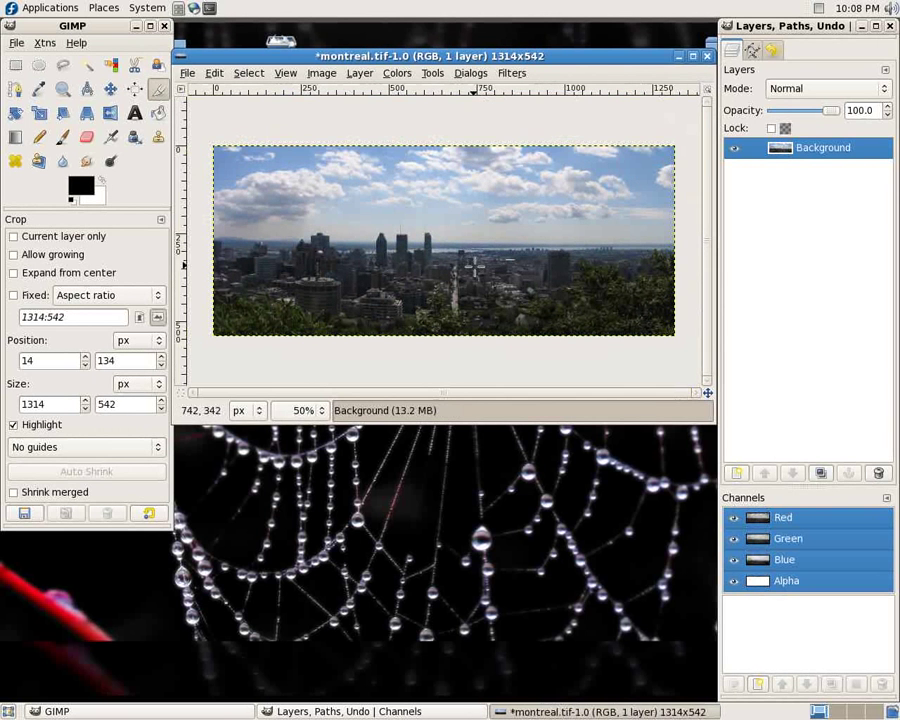
Step: Apply an automatic Levels correction to the panorama
left_click(430, 74)
mouse_move(396, 76)
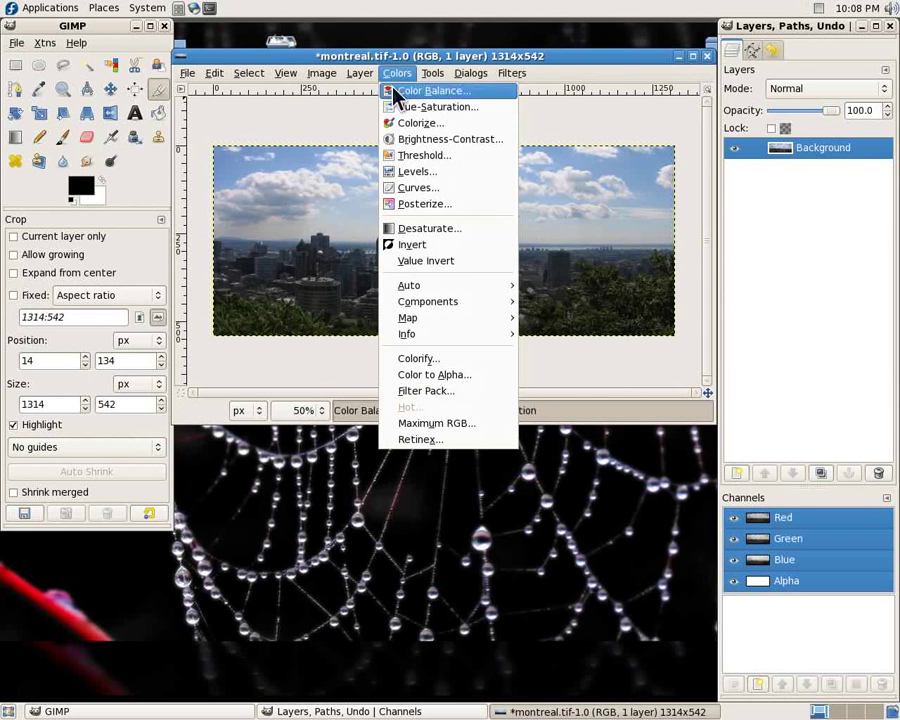
left_click(416, 175)
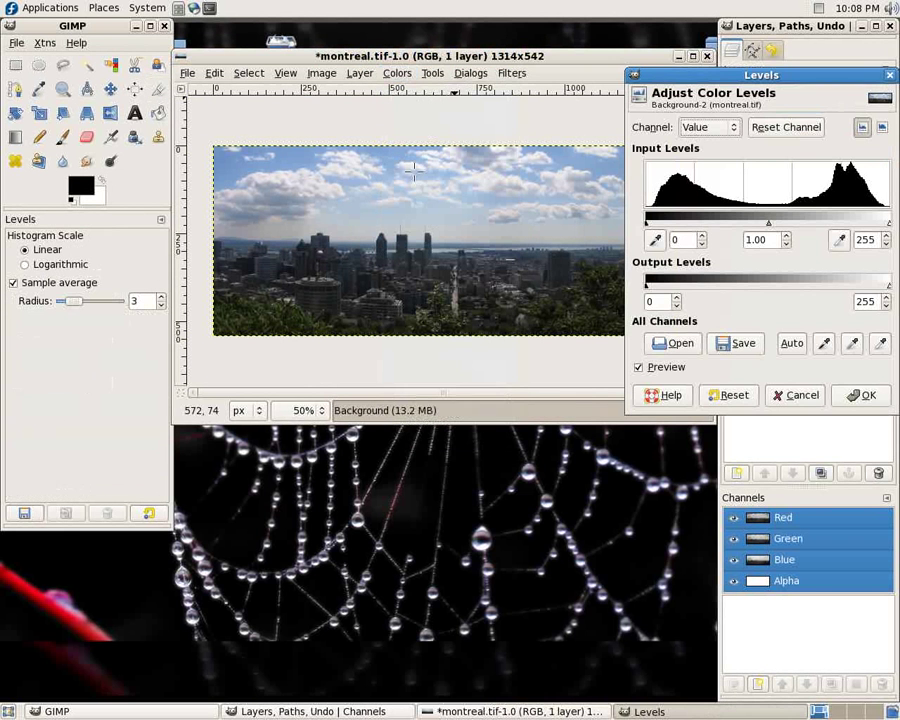
left_click(790, 354)
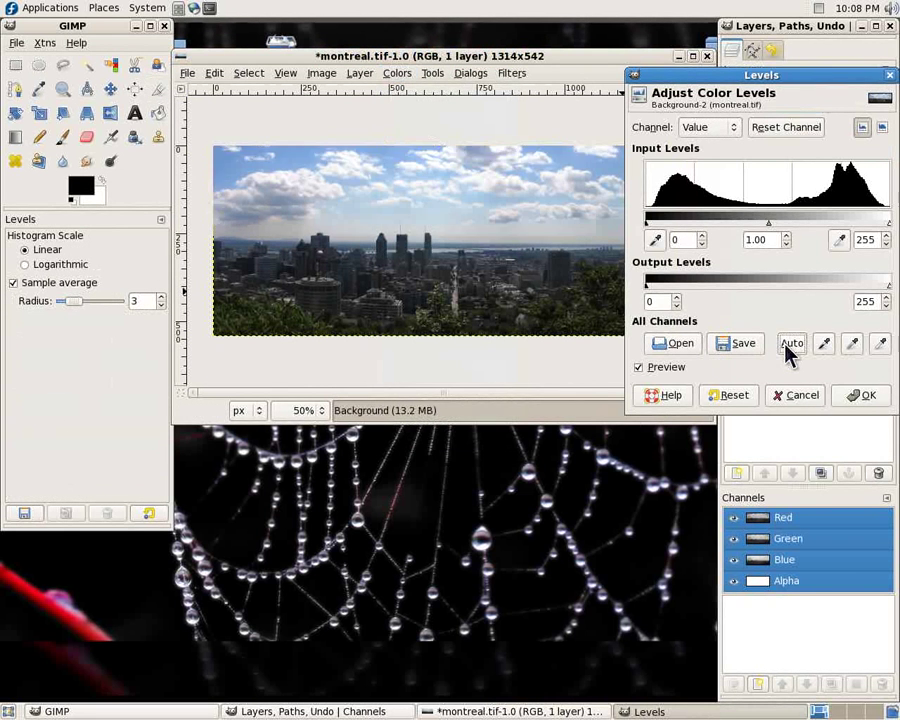
left_click(862, 395)
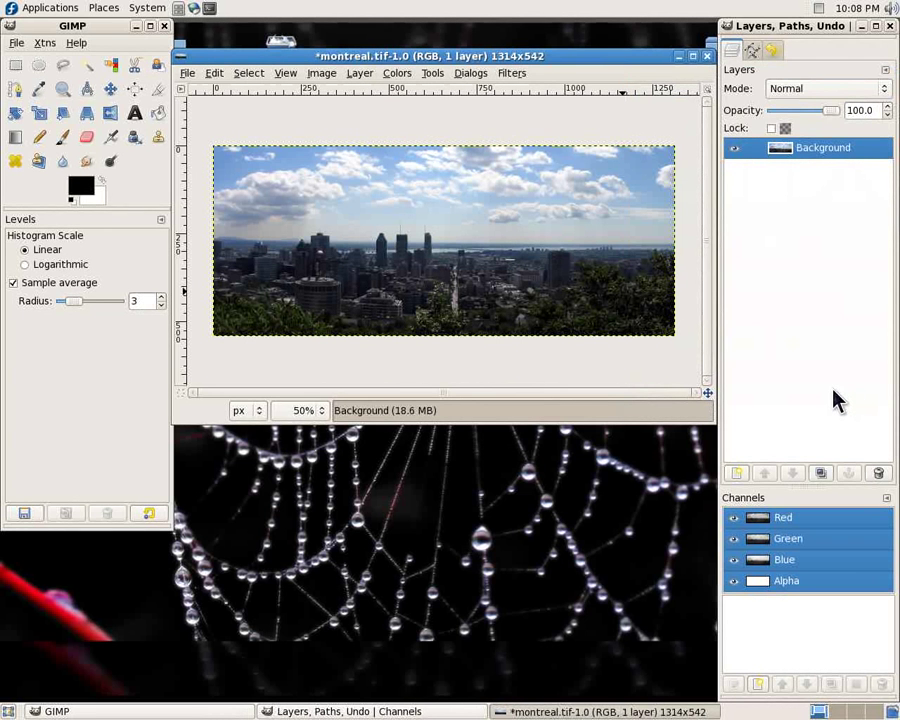
Step: Save montreal.tif and close its image window
left_click(188, 74)
left_click(212, 197)
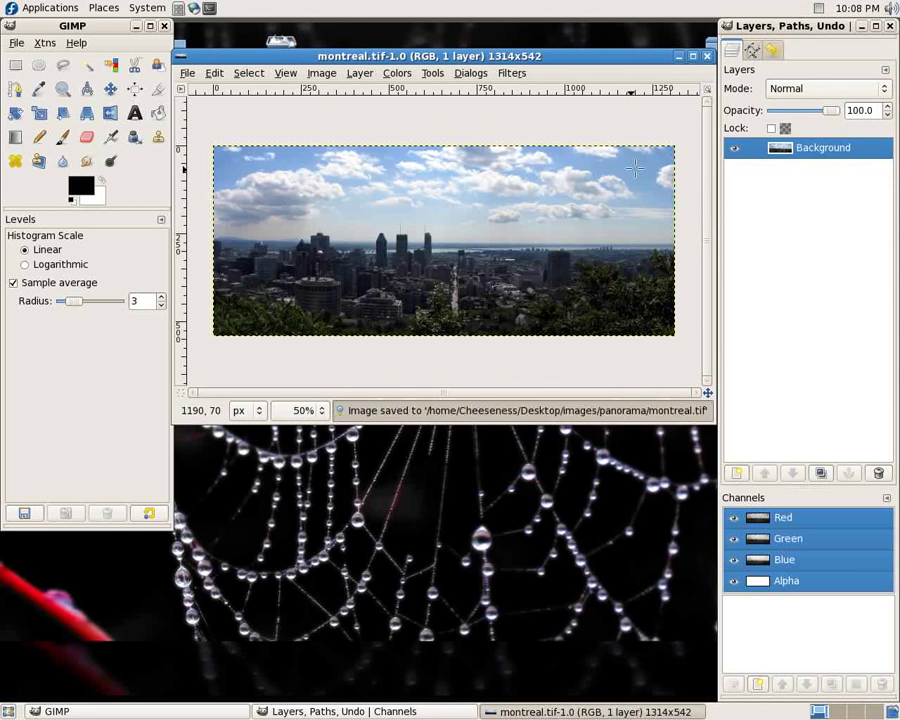
left_click(707, 57)
Step: Open marina.jpg from the images/hdr folder
left_click(17, 44)
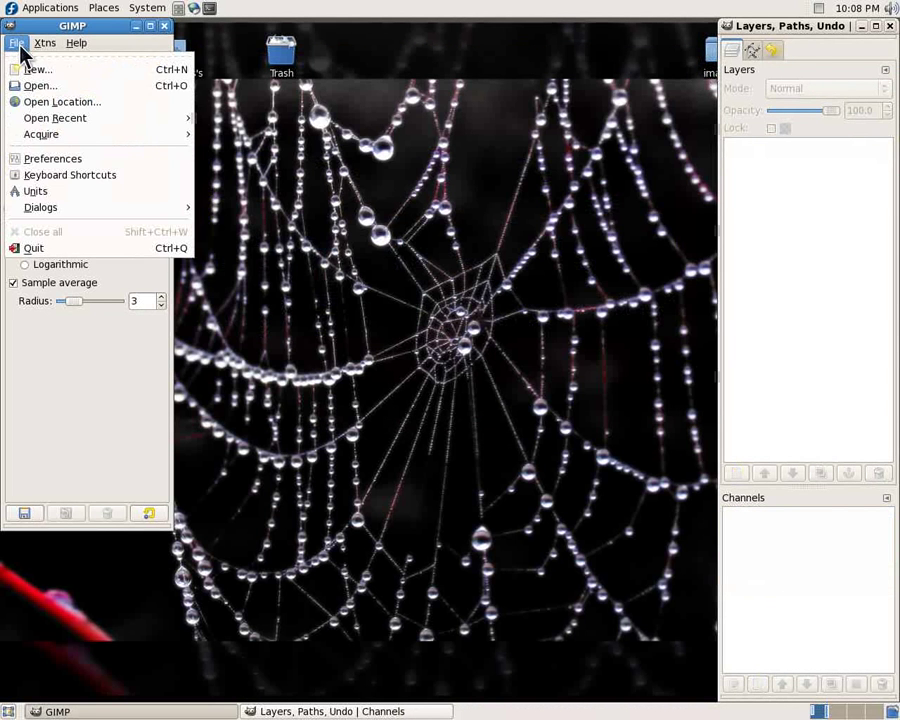
left_click(30, 86)
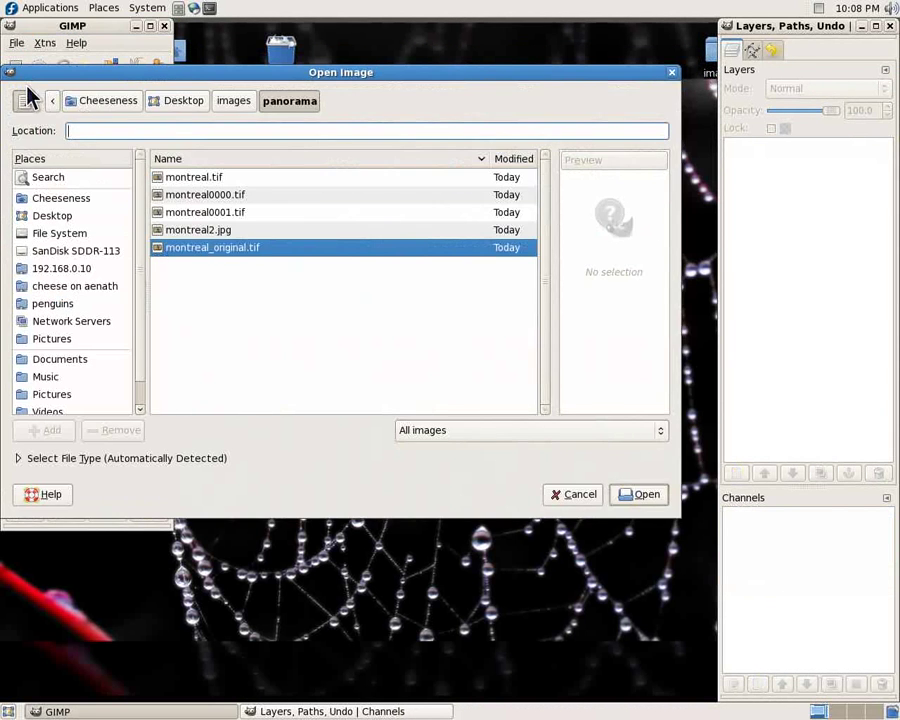
left_click(220, 113)
double_click(190, 177)
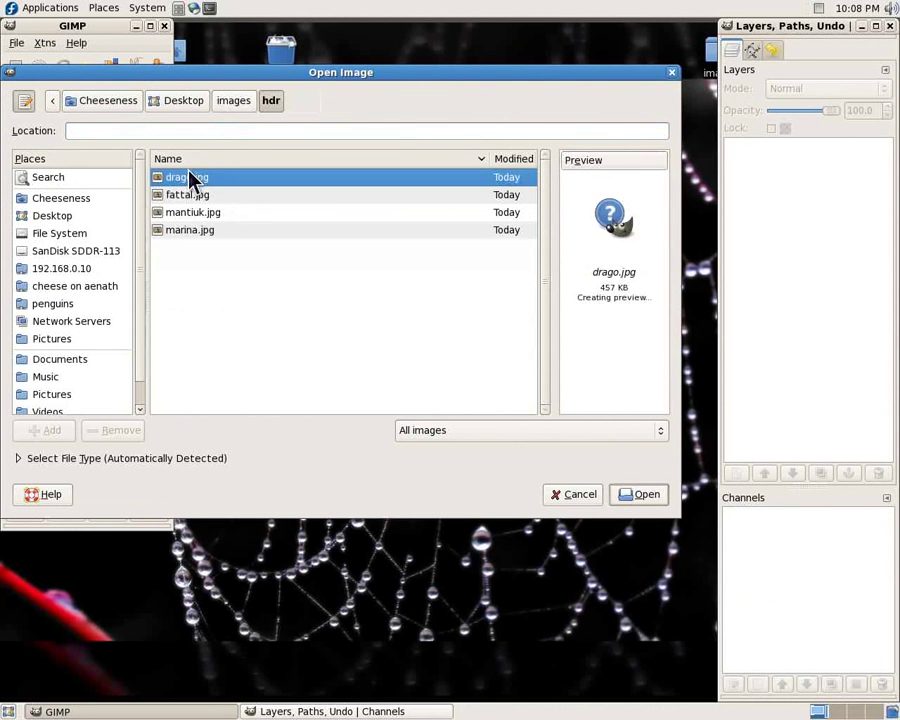
left_click(210, 231)
left_click(636, 493)
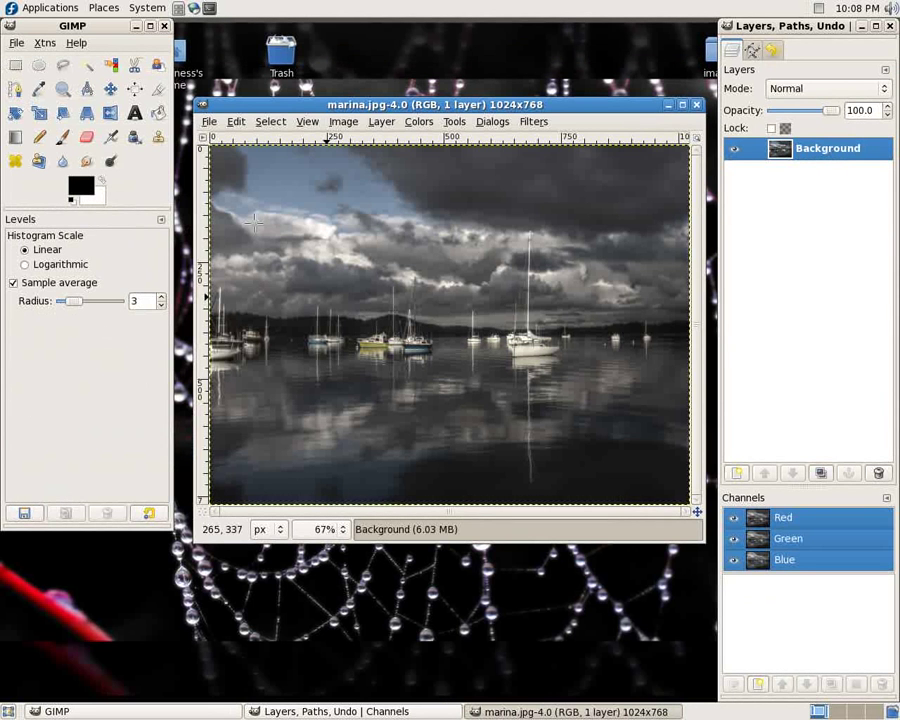
Step: Crop marina.jpg to 909×472, adjusting the top, bottom and left edges
key("shift+c")
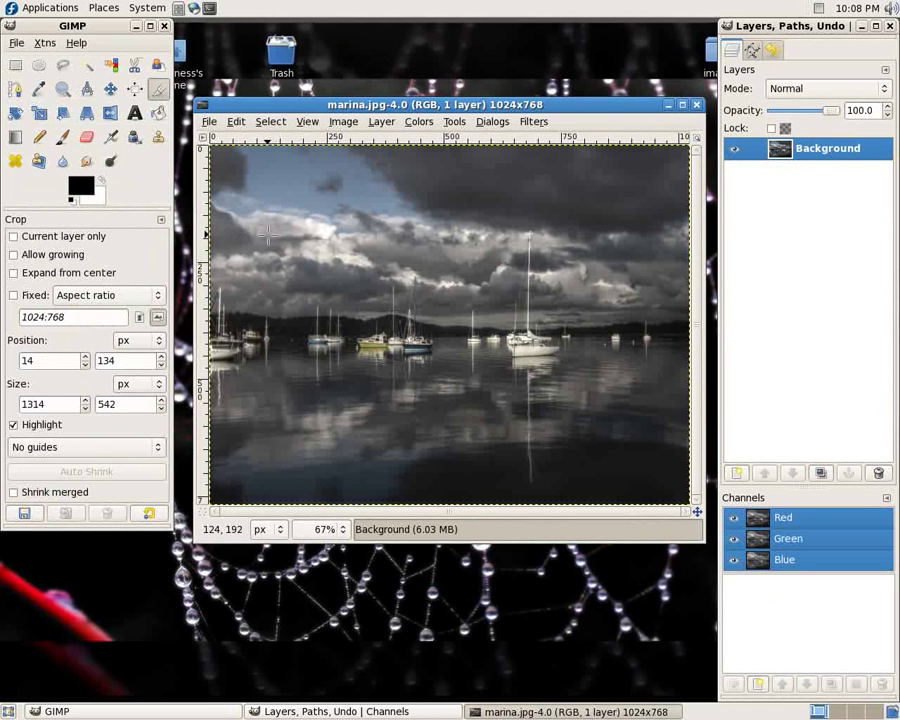
left_click_drag(267, 236, 689, 496)
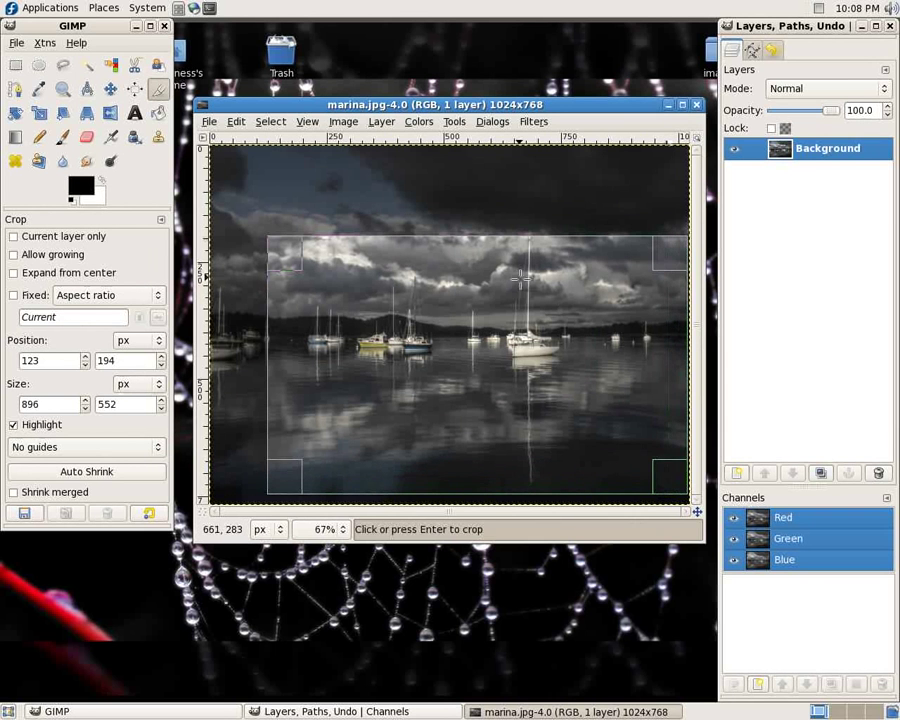
mouse_move(523, 264)
left_mouse_down()
mouse_move(523, 196)
mouse_move(521, 243)
left_mouse_up()
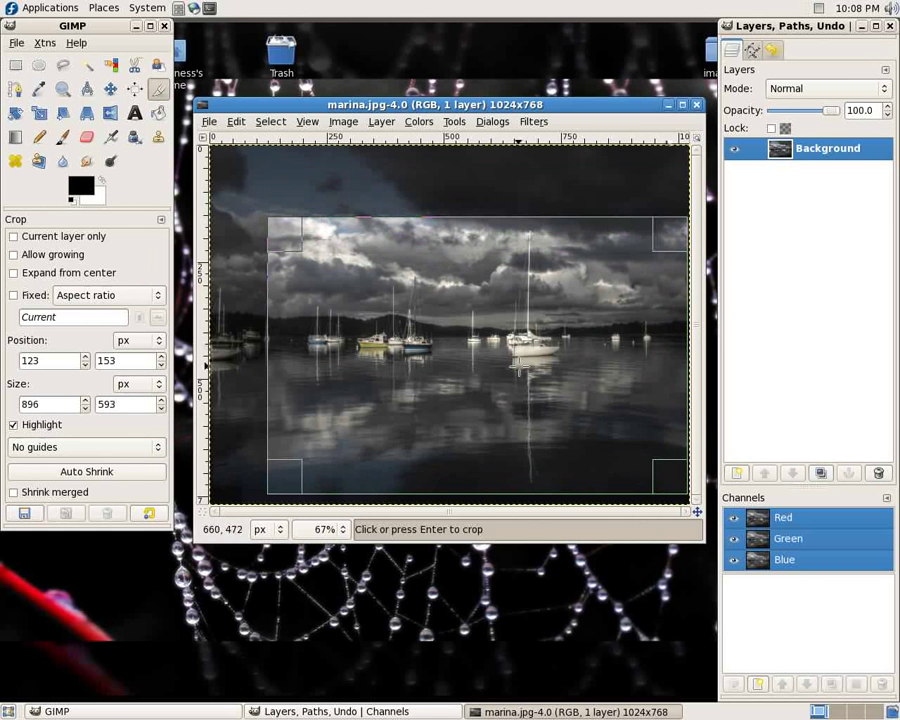
left_click_drag(513, 478, 520, 418)
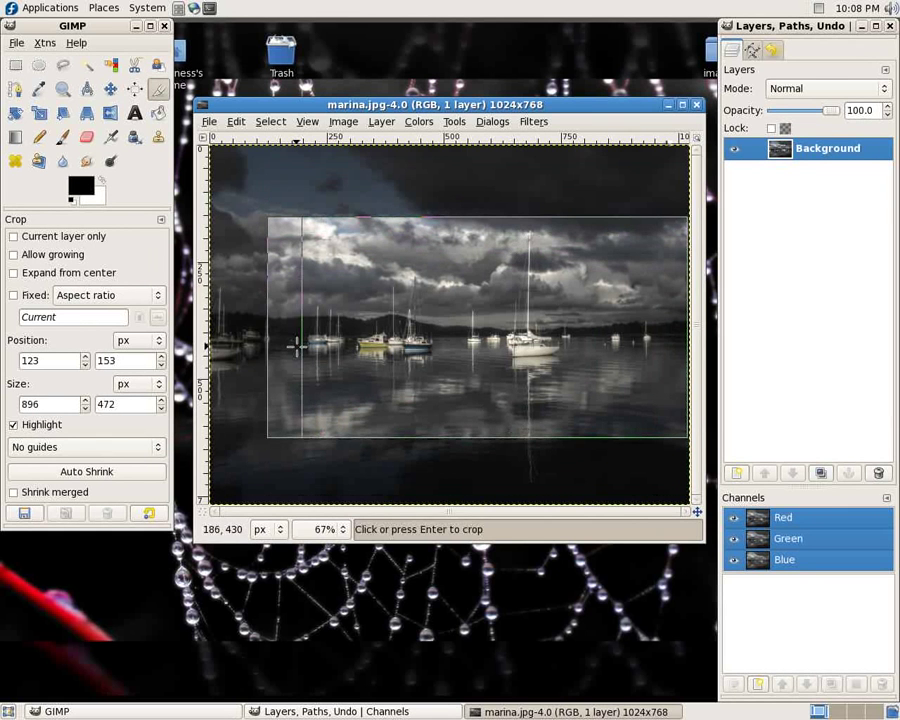
left_click_drag(296, 345, 289, 350)
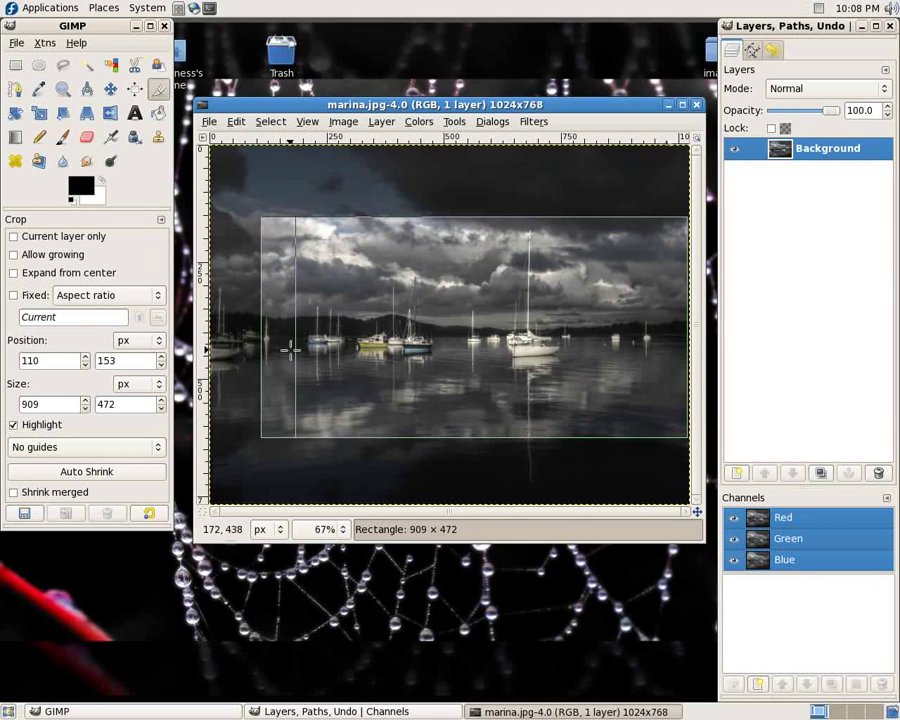
left_click(551, 342)
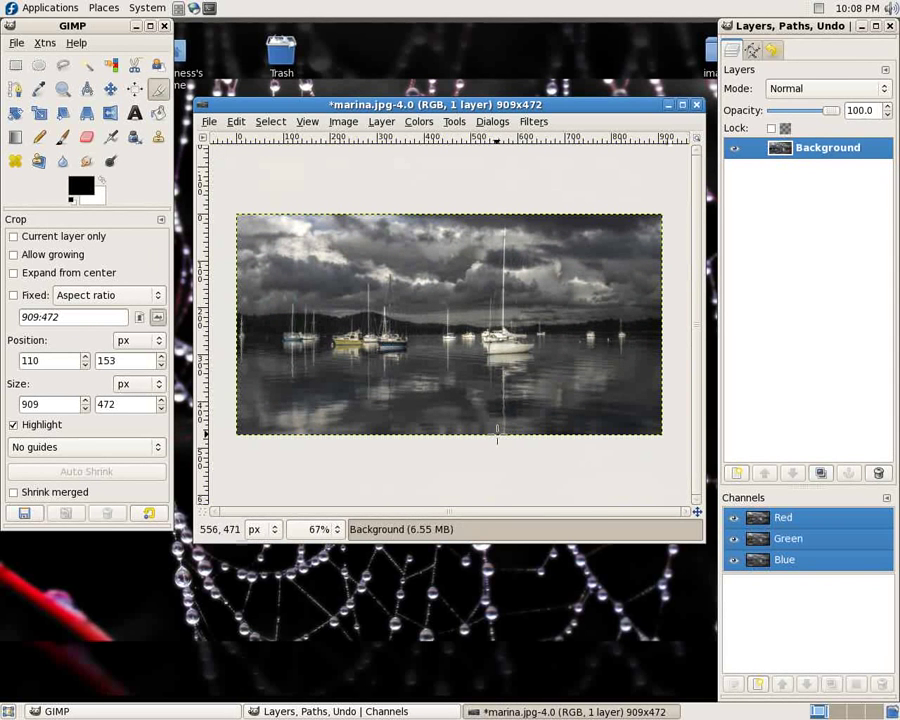
Step: Apply a Curves adjustment that darkens the shadows and lifts the highlights
left_click(412, 121)
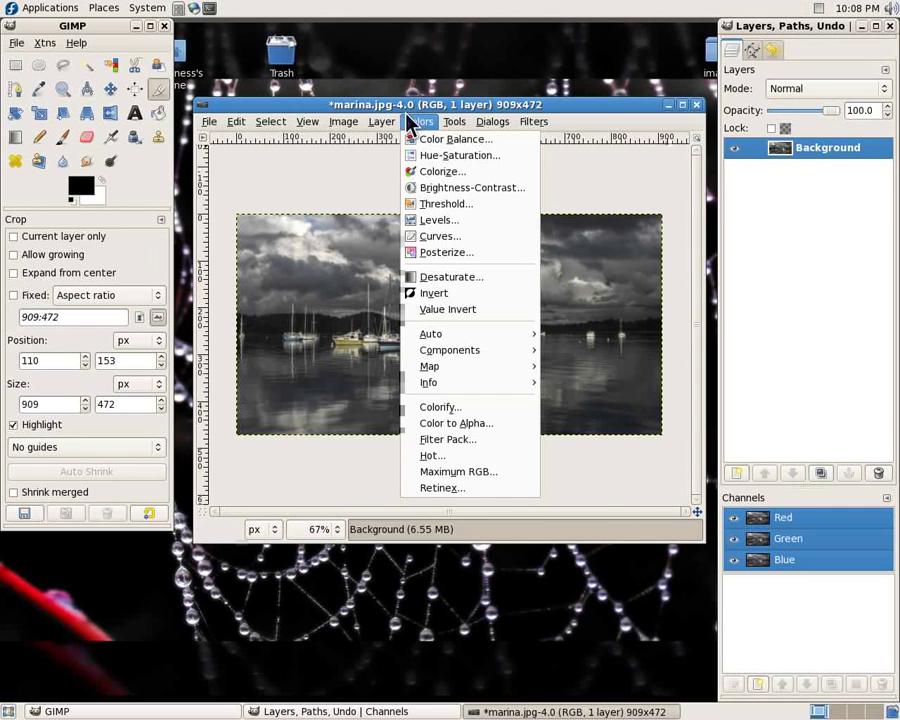
left_click(440, 237)
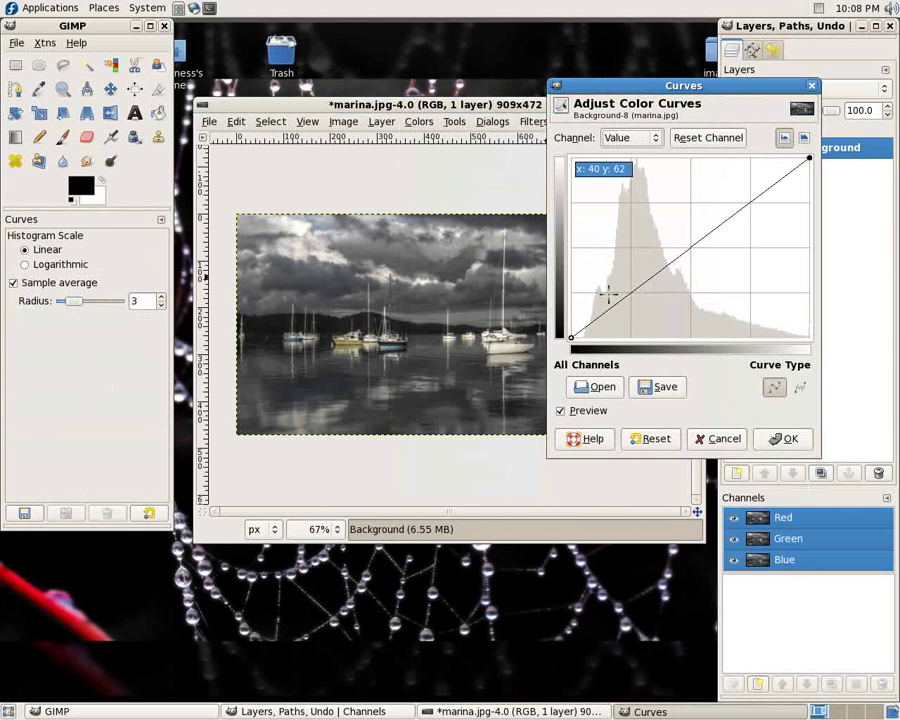
left_click_drag(599, 293, 620, 318)
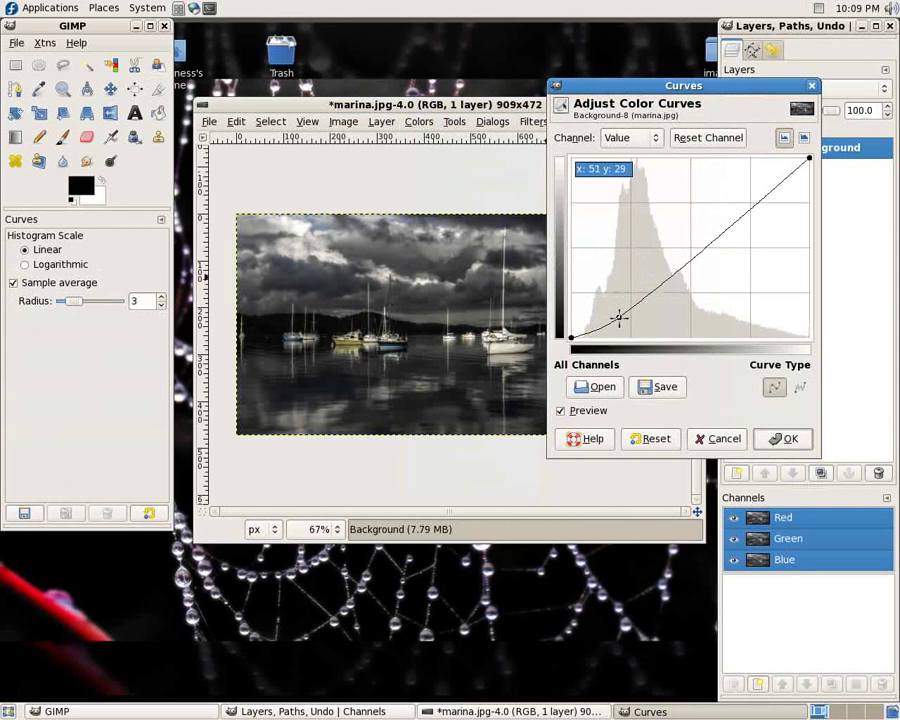
left_click(767, 182)
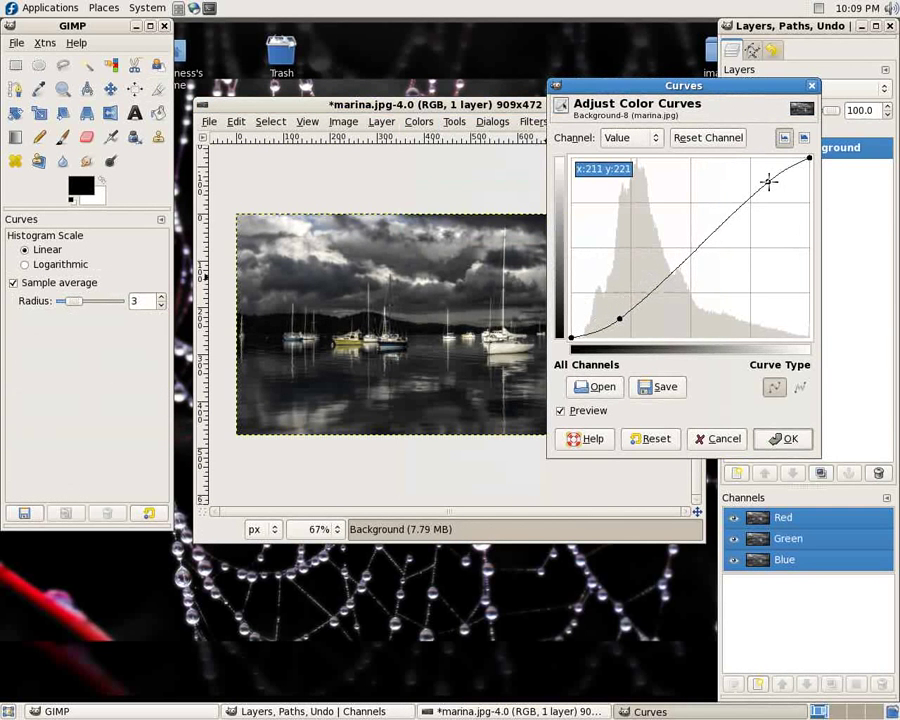
left_click_drag(719, 86, 797, 71)
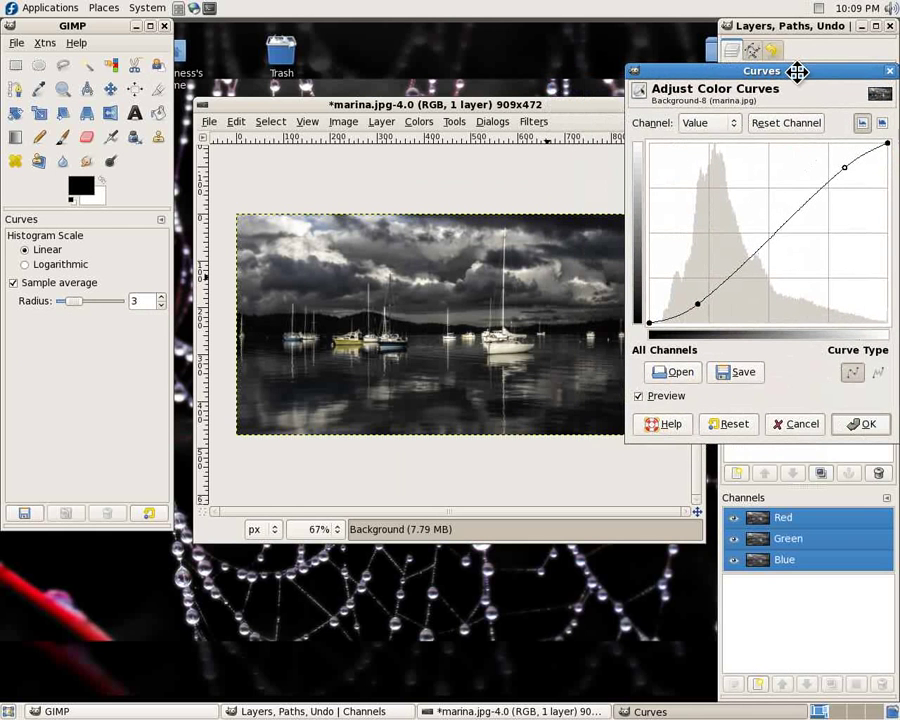
left_click(652, 396)
left_click(652, 396)
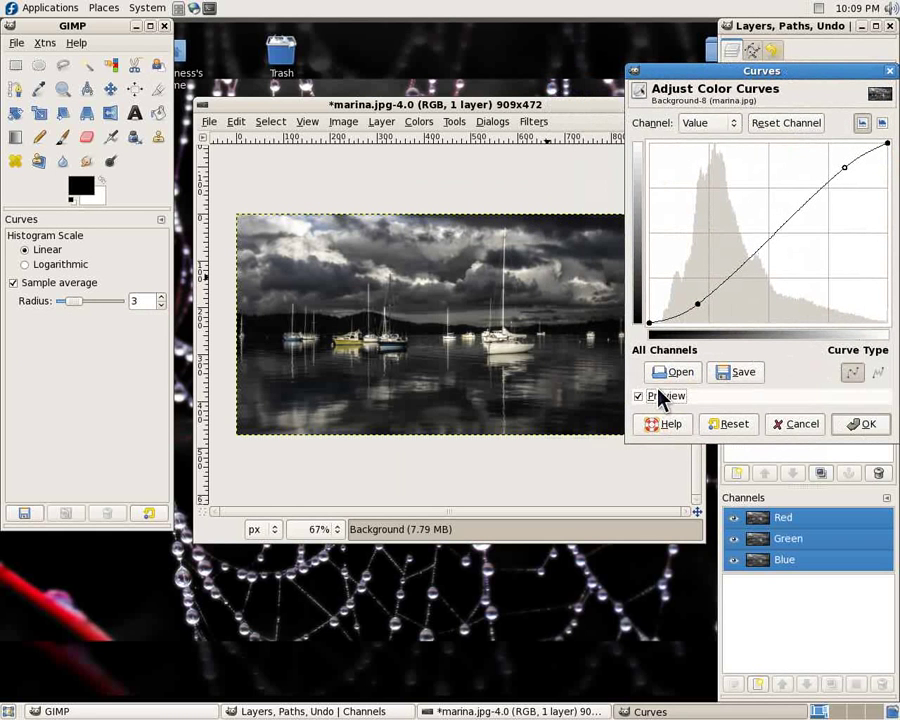
left_click(859, 424)
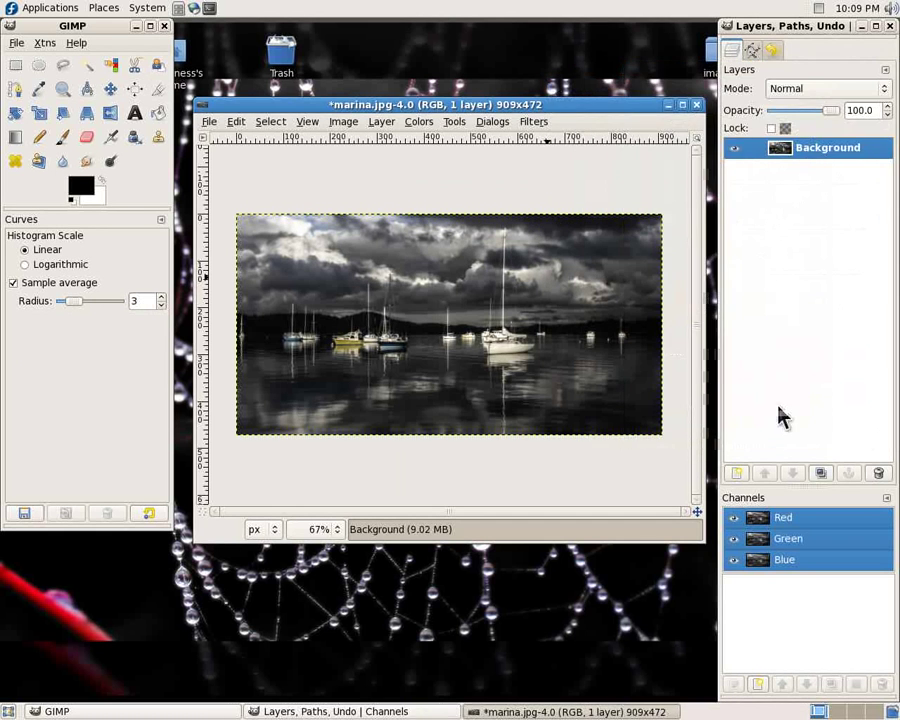
Step: Save marina.jpg as JPEG at quality 100
left_click(209, 122)
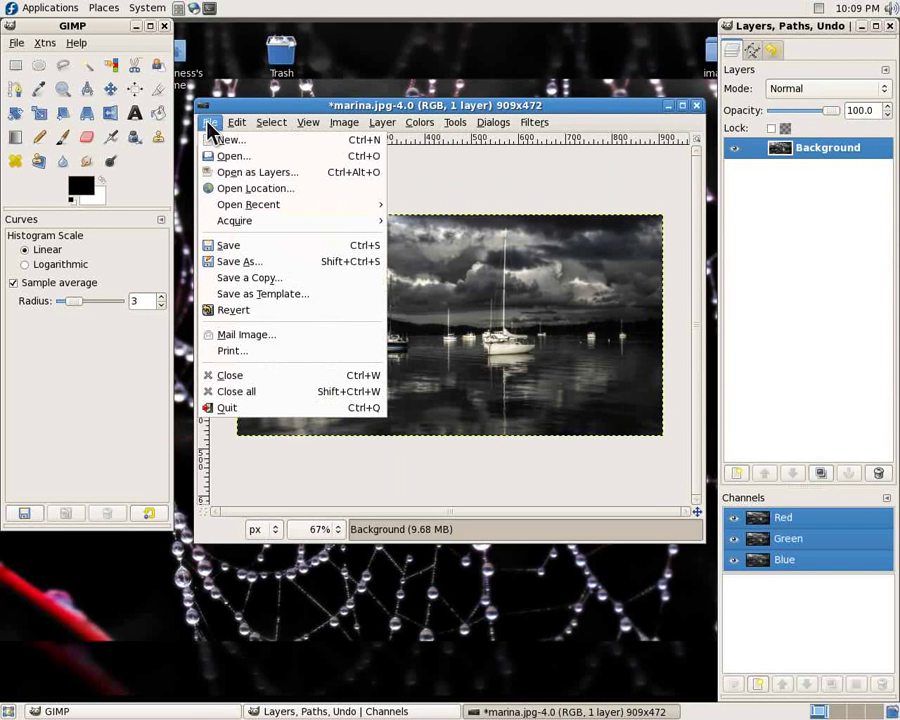
left_click(232, 246)
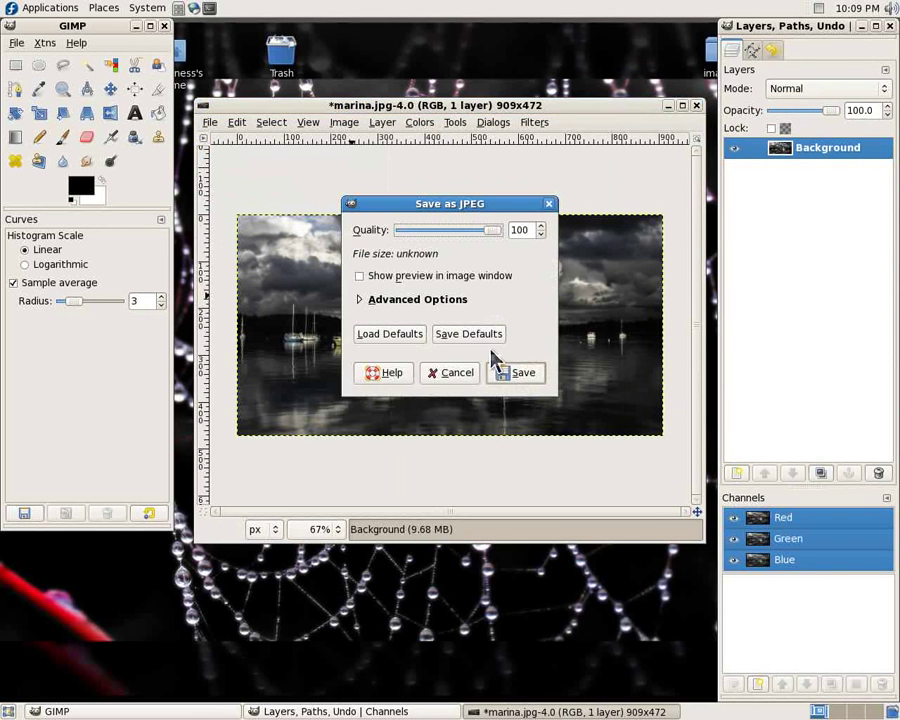
left_click(512, 372)
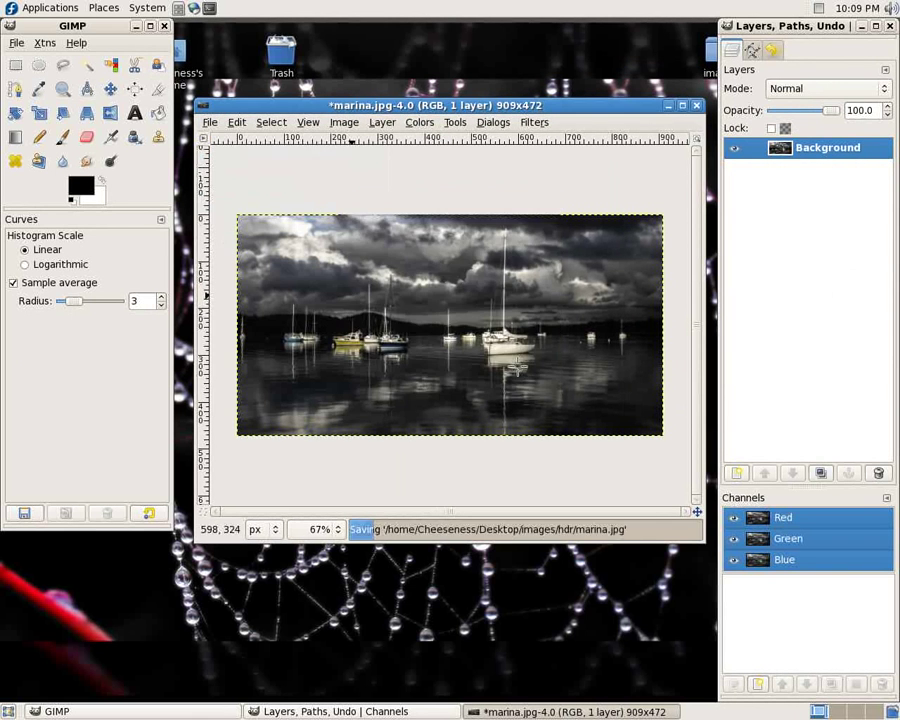
Step: Close marina.jpg, open drago.jpg, fattal.jpg and mantiuk.jpg together, and arrange their windows
left_click(698, 106)
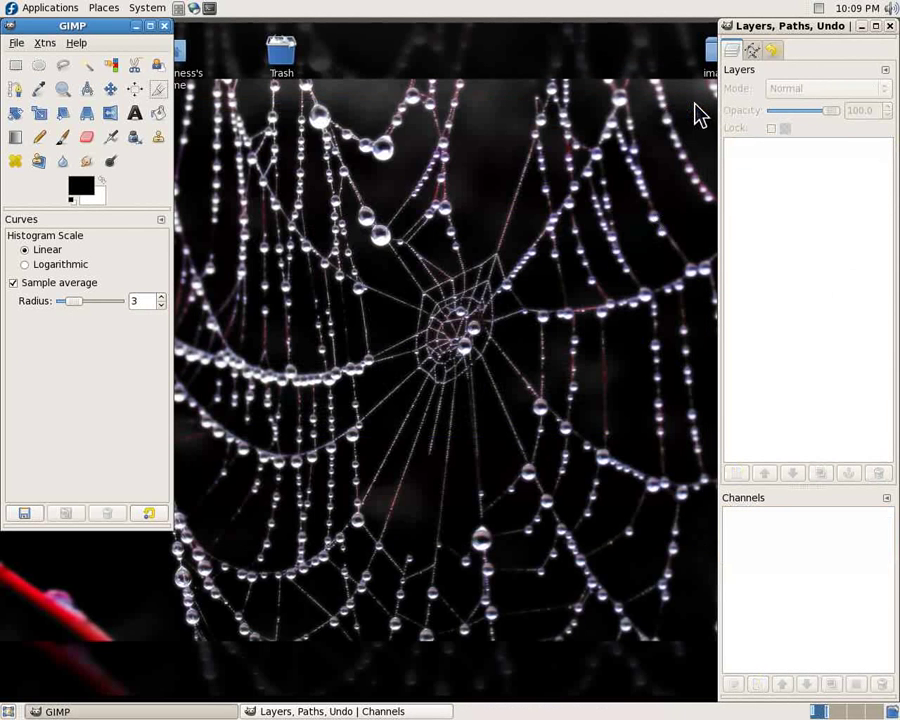
left_click(17, 44)
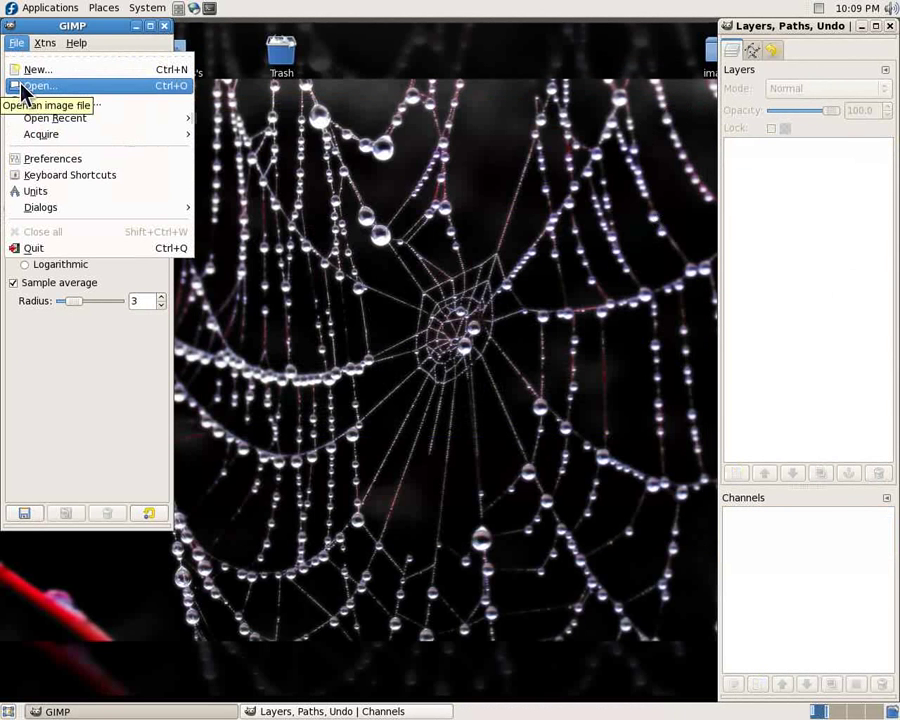
left_click(20, 85)
left_click(228, 195)
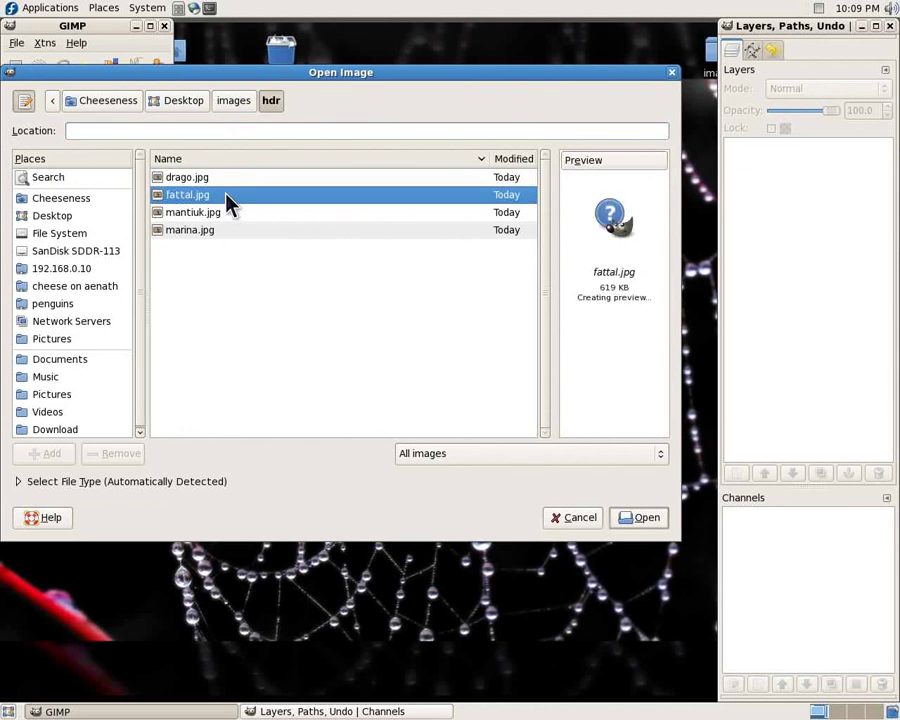
left_click(227, 178)
left_click(232, 198, "shift")
left_click(231, 213, "shift")
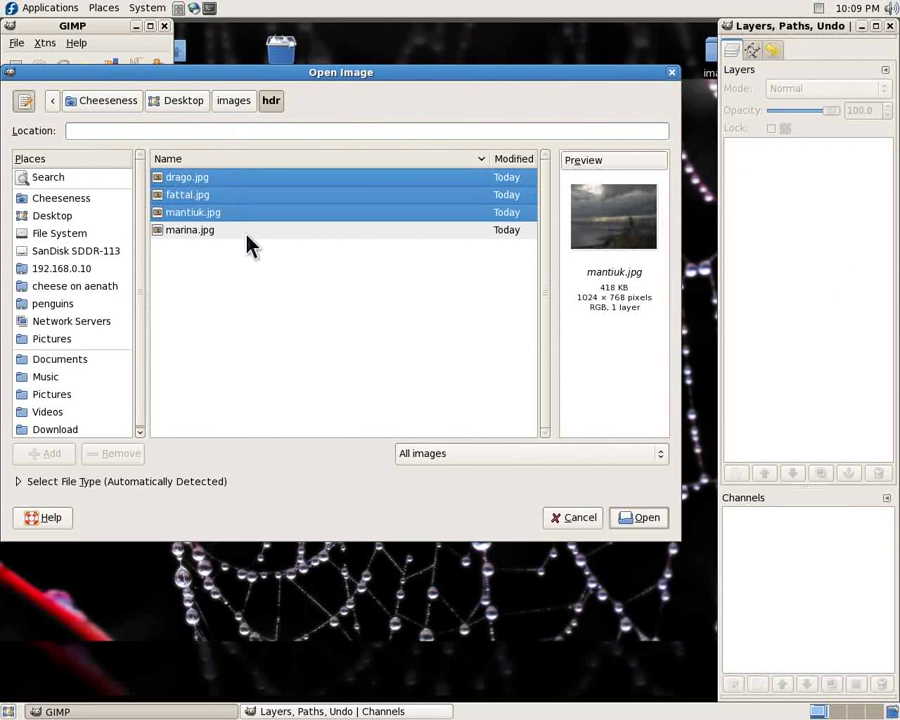
left_click(641, 520)
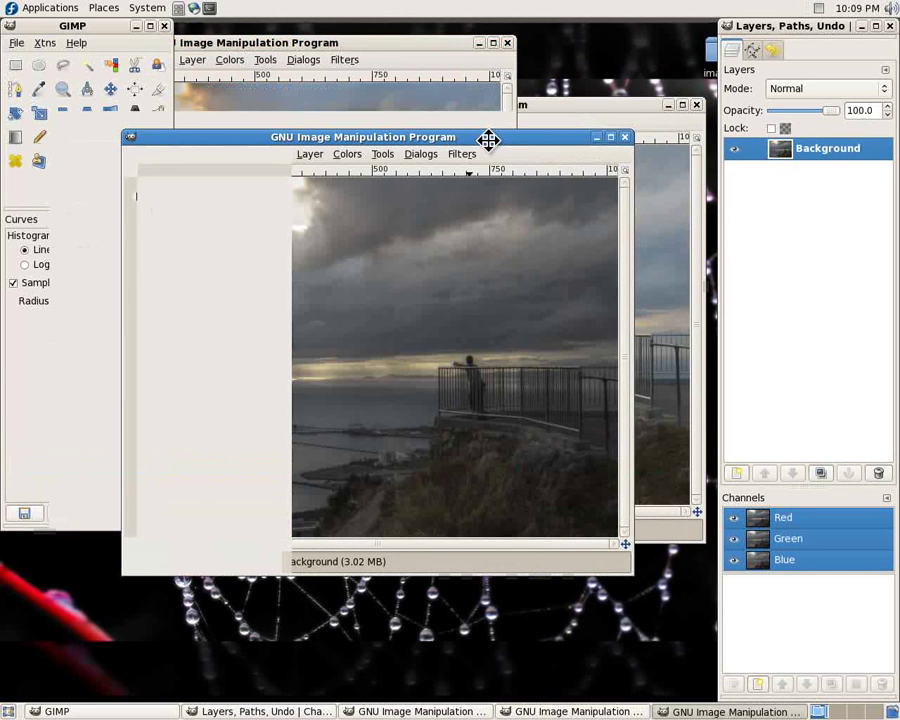
left_click_drag(488, 140, 531, 256)
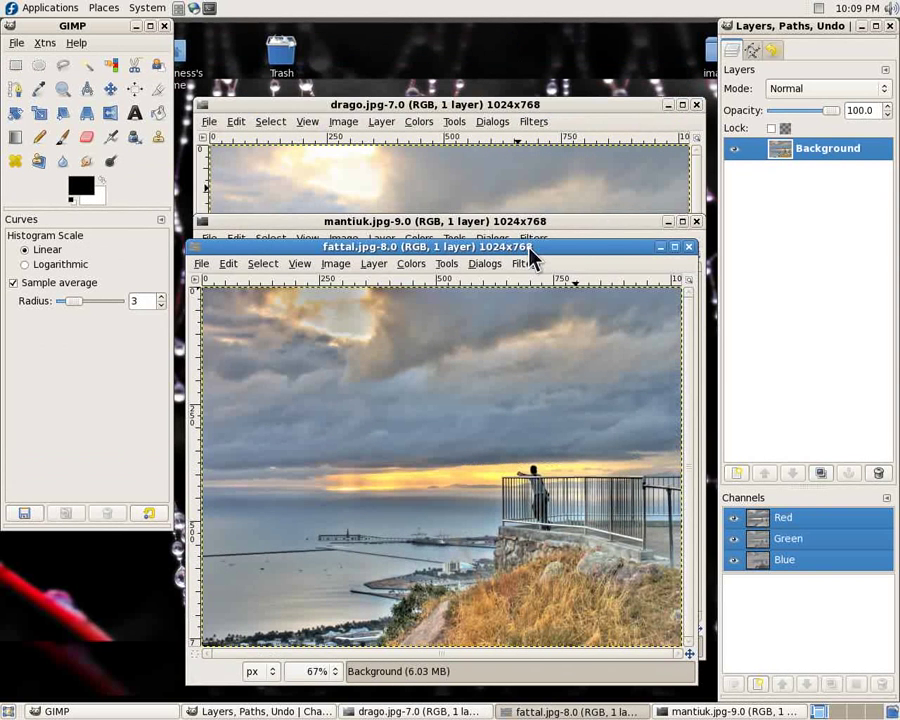
left_click_drag(491, 104, 491, 203)
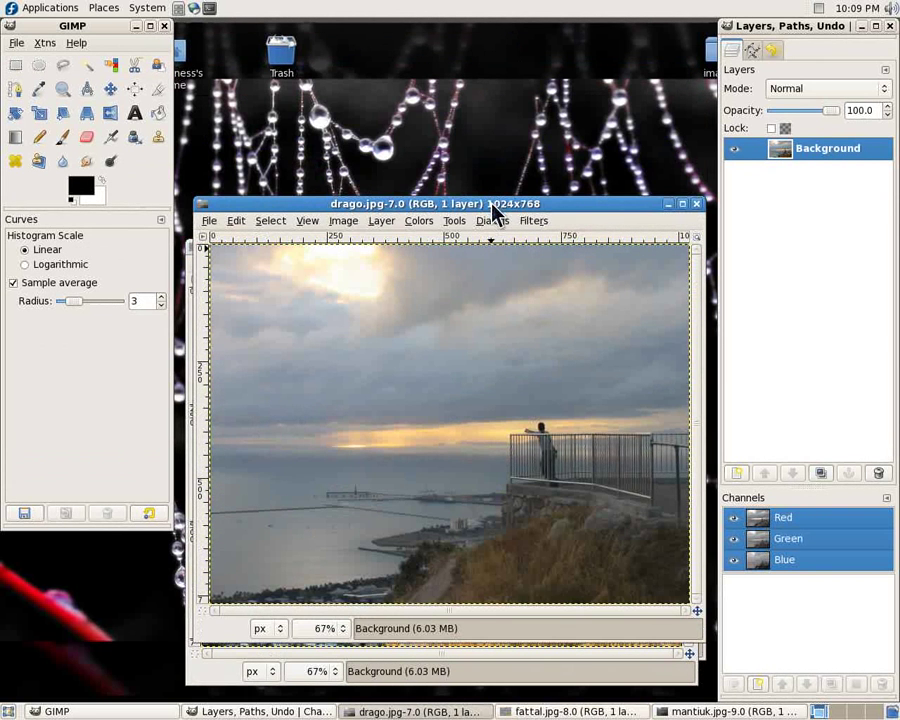
Step: Select all of drago.jpg and copy it
left_click_drag(491, 203, 491, 83)
left_click(236, 101)
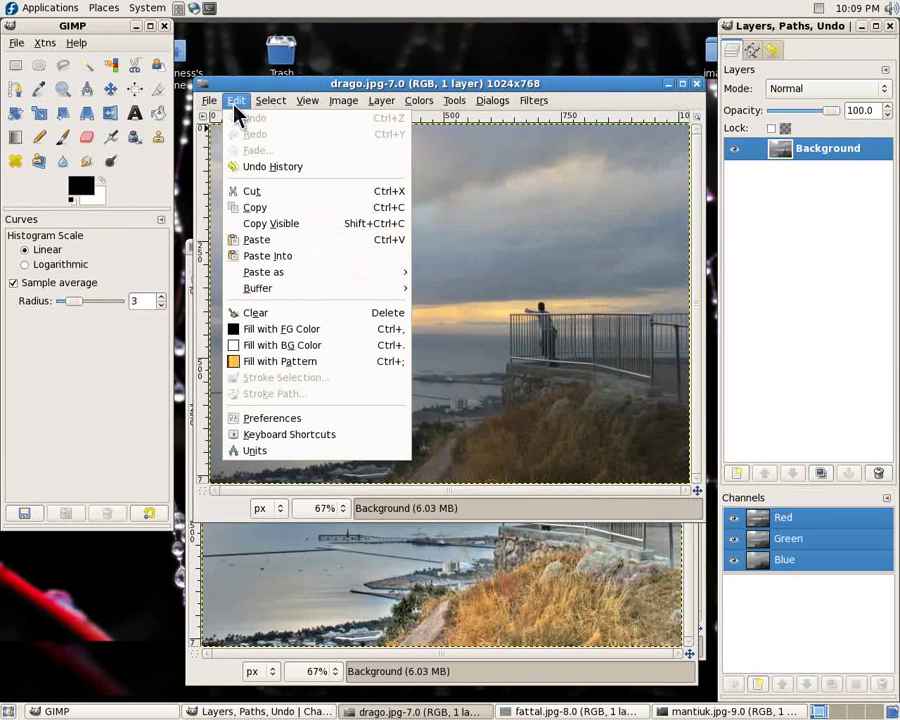
mouse_move(256, 277)
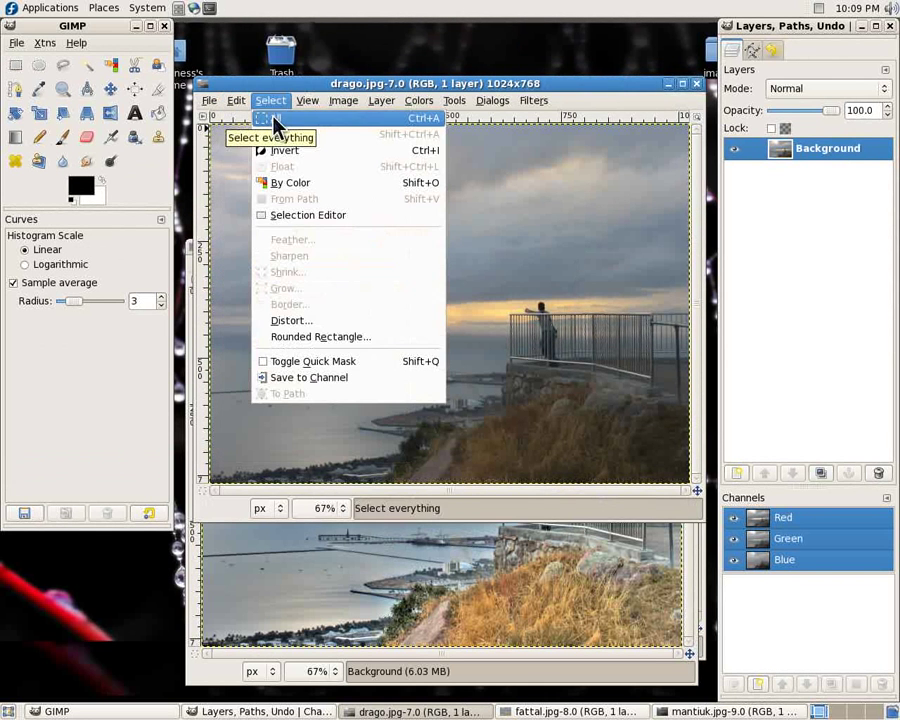
left_click(273, 117)
left_click(237, 101)
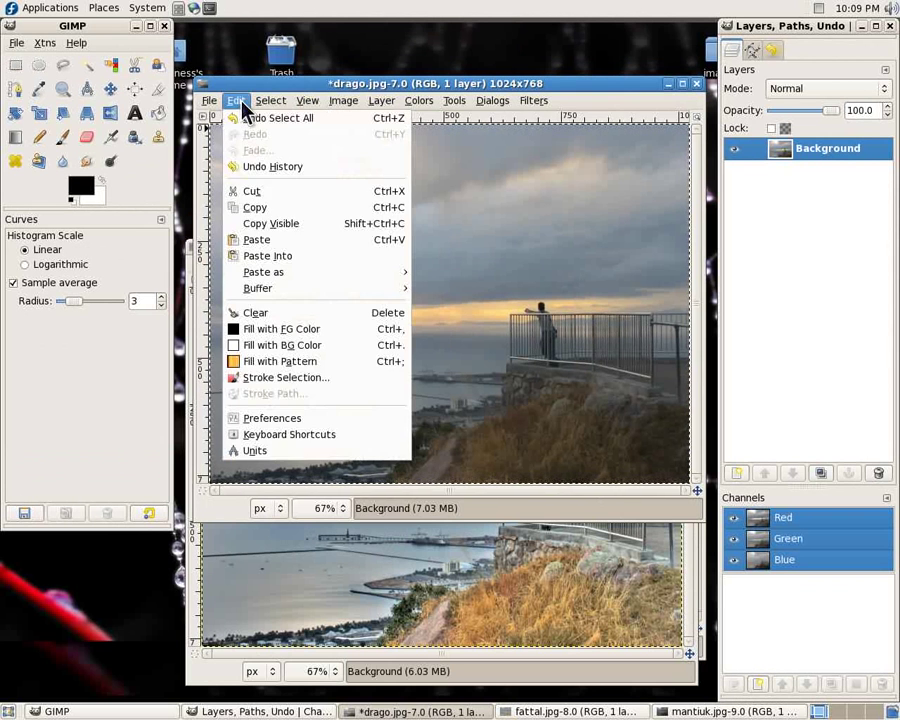
left_click(252, 208)
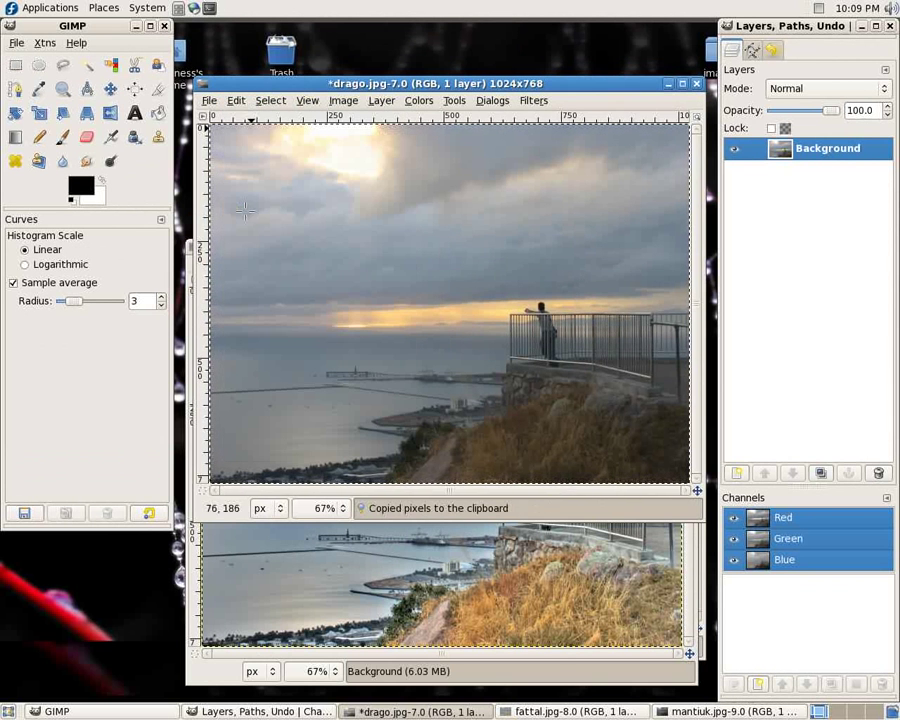
Step: Paste the drago image into fattal.jpg as a new Pasted Layer
left_click(200, 684)
left_click(229, 263)
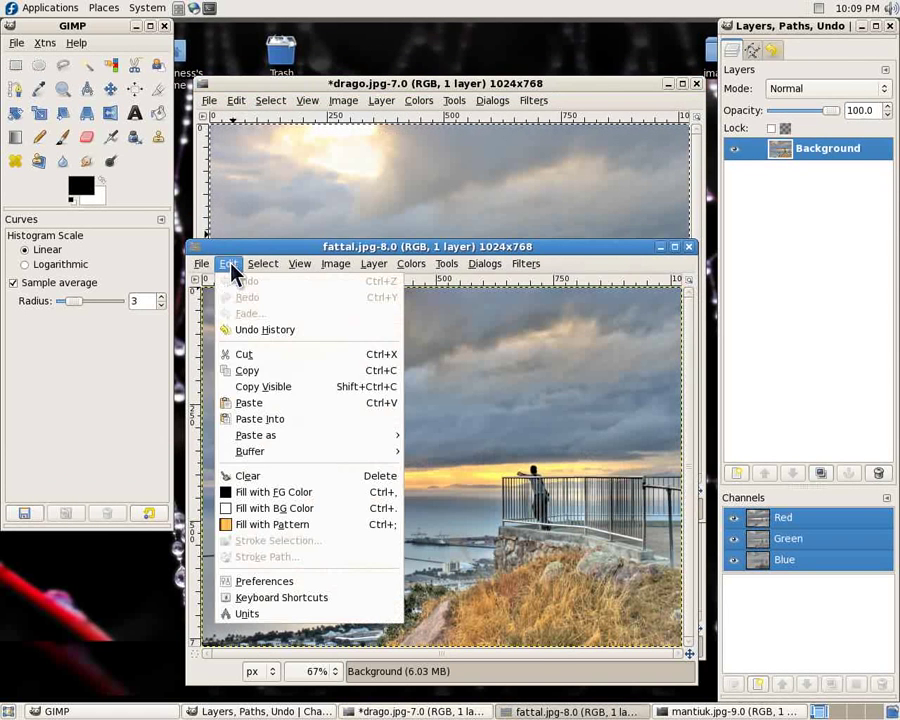
left_click(242, 403)
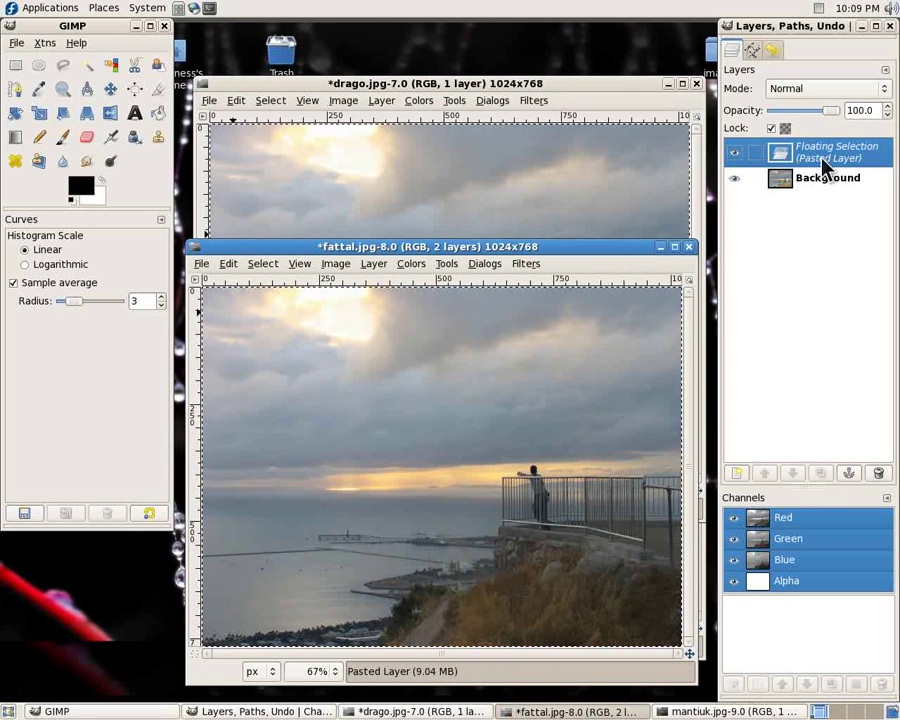
left_click(739, 478)
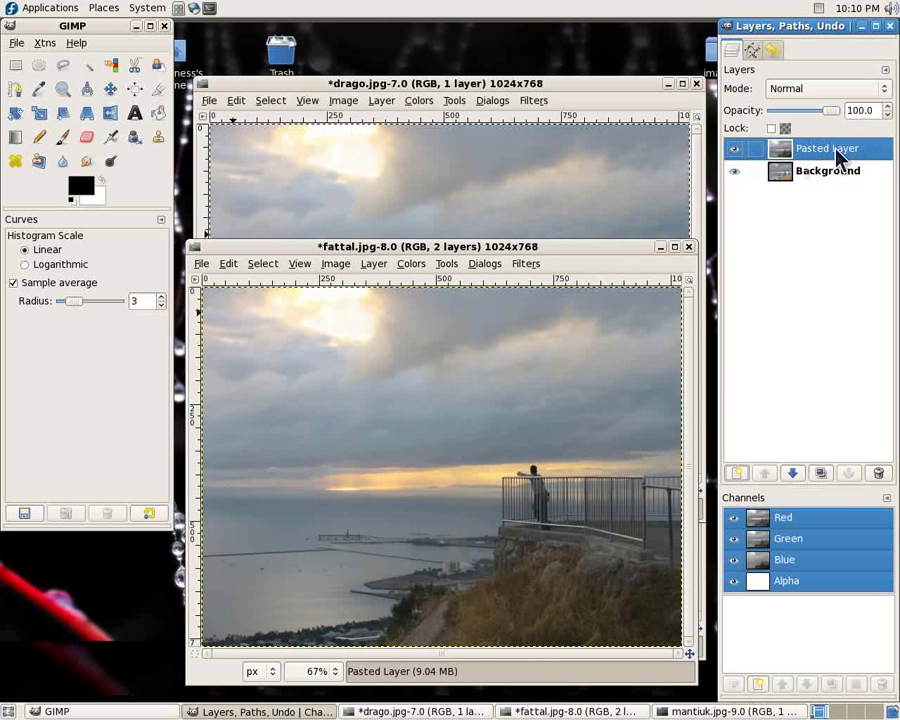
left_click(553, 90)
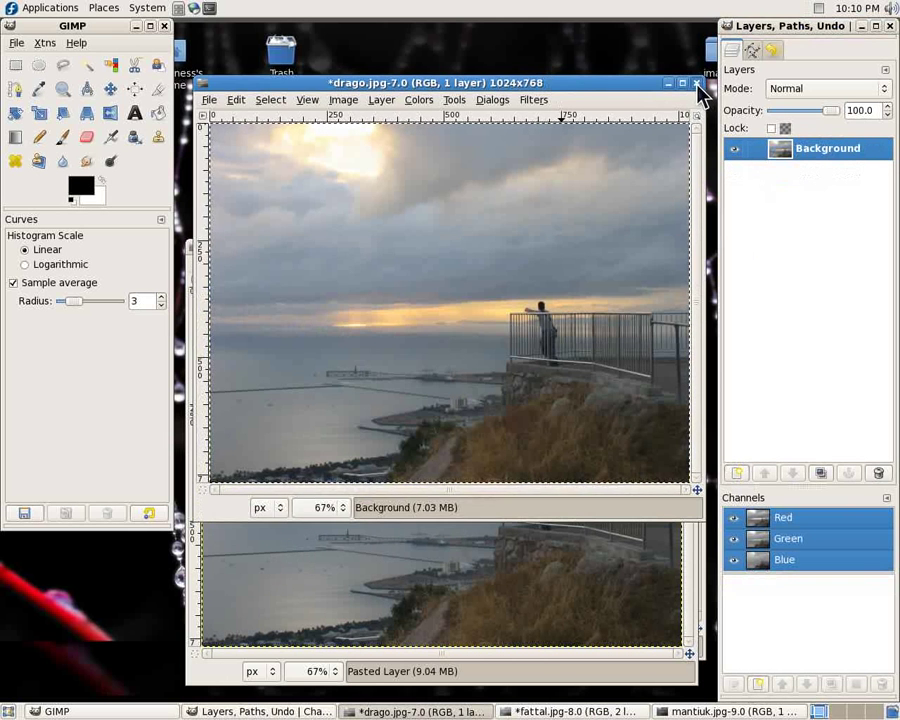
Step: Close drago.jpg without saving, then select all of mantiuk.jpg and copy it
left_click(697, 84)
left_click(372, 360)
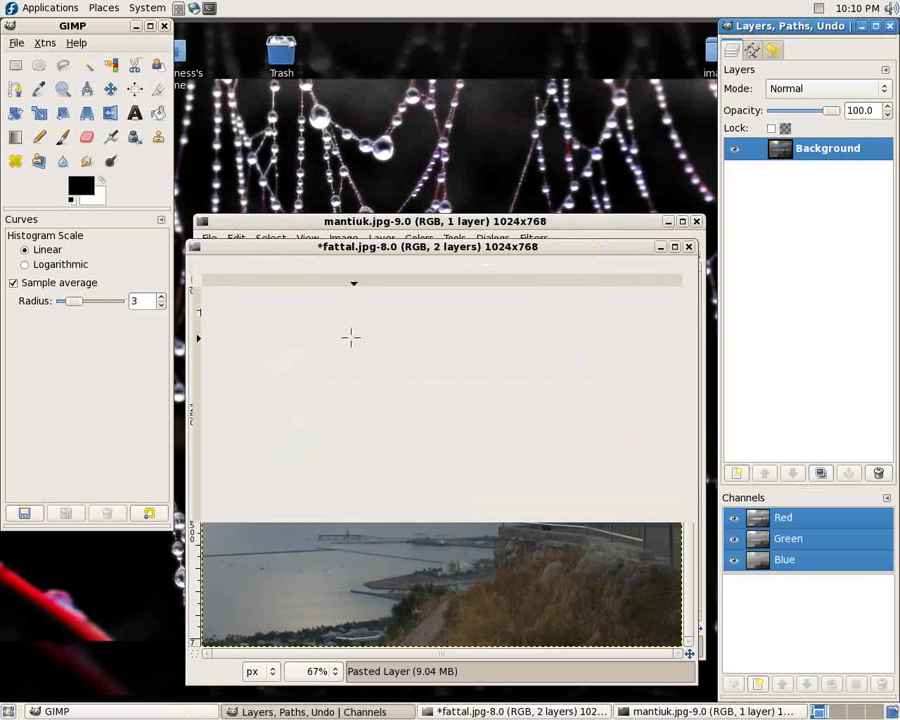
left_click(299, 224)
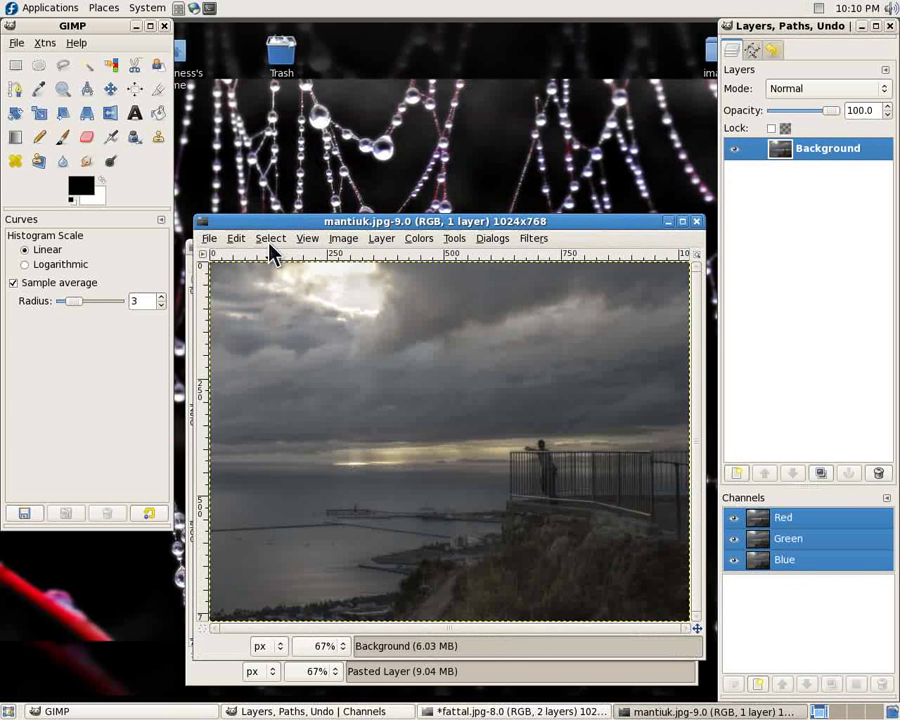
left_click(270, 238)
left_click(276, 257)
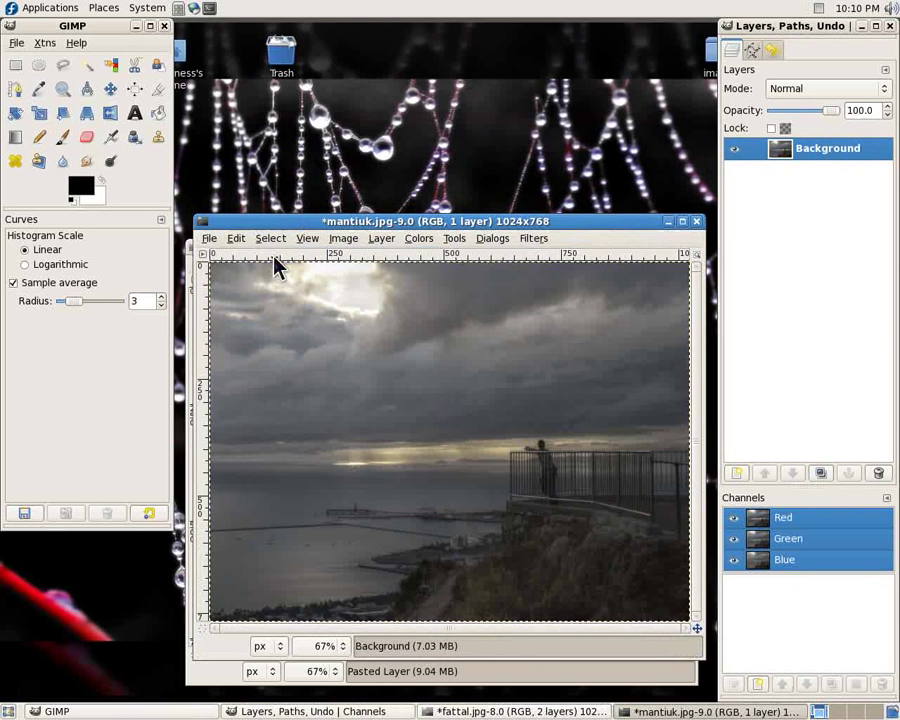
left_click(236, 238)
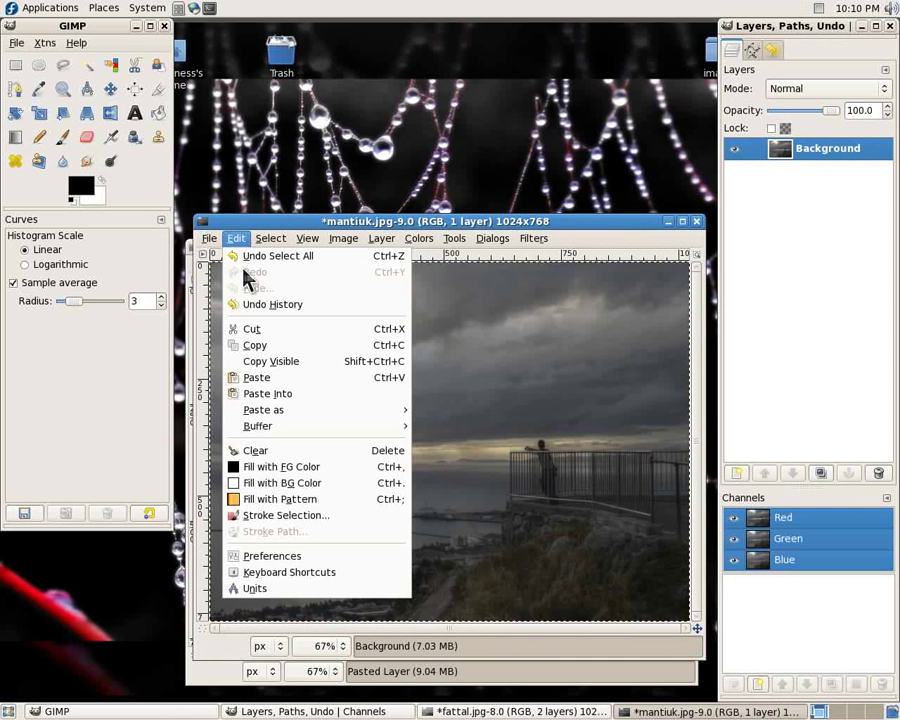
left_click(256, 345)
Step: Paste mantiuk into fattal.jpg as Pasted Layer#1 and close mantiuk.jpg unsaved
left_click(186, 322)
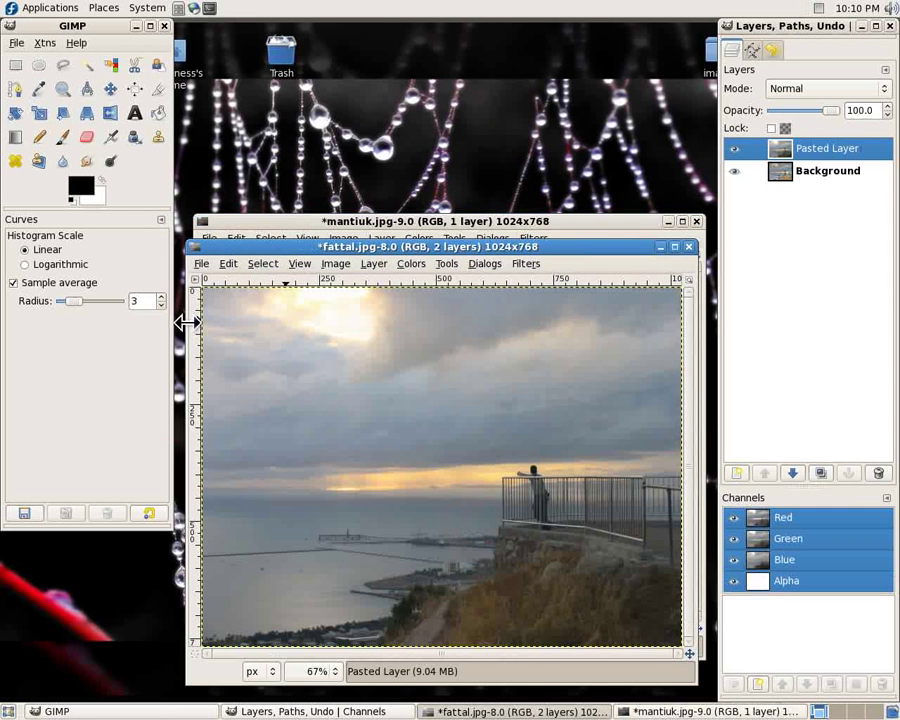
left_click(230, 266)
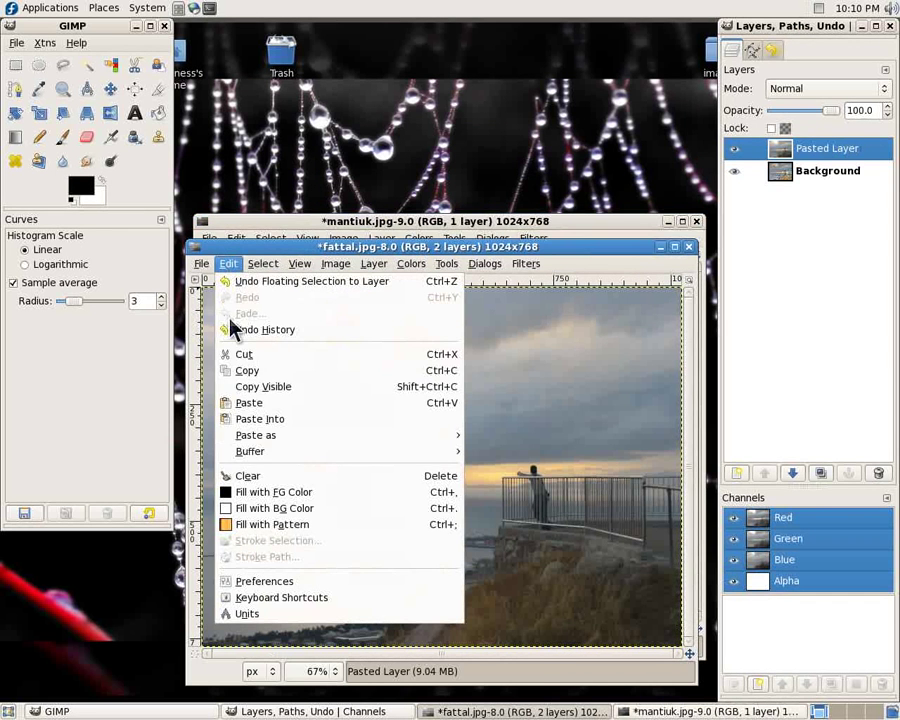
left_click(242, 403)
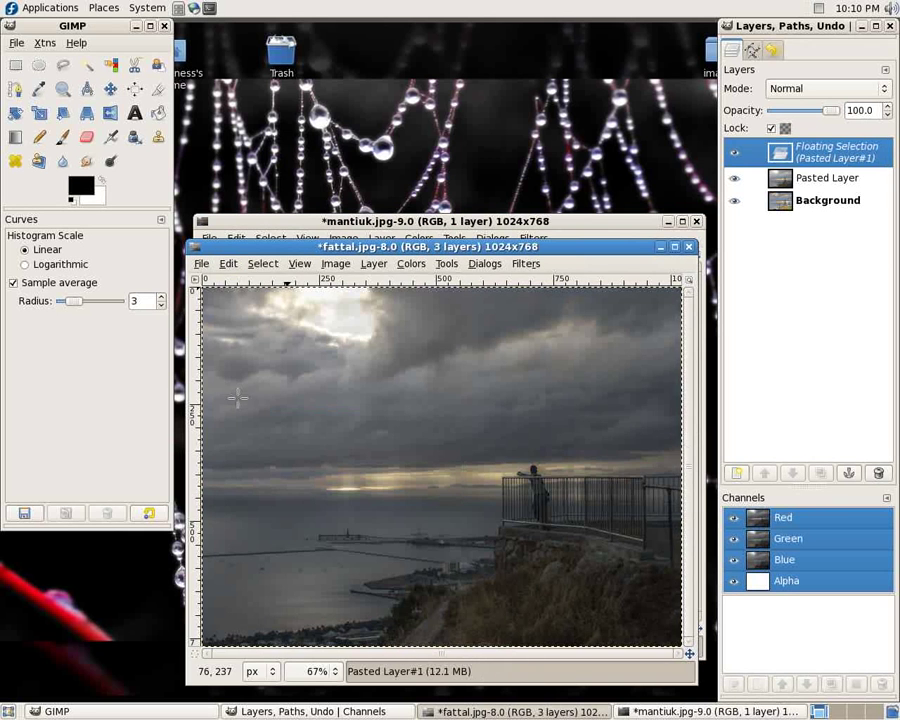
left_click(736, 475)
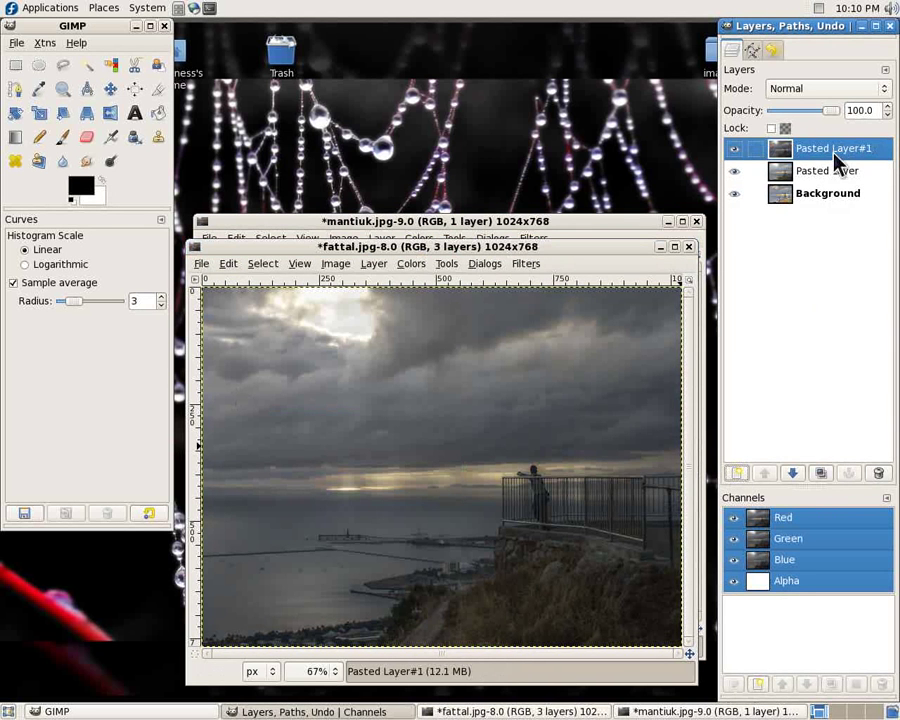
left_click(593, 226)
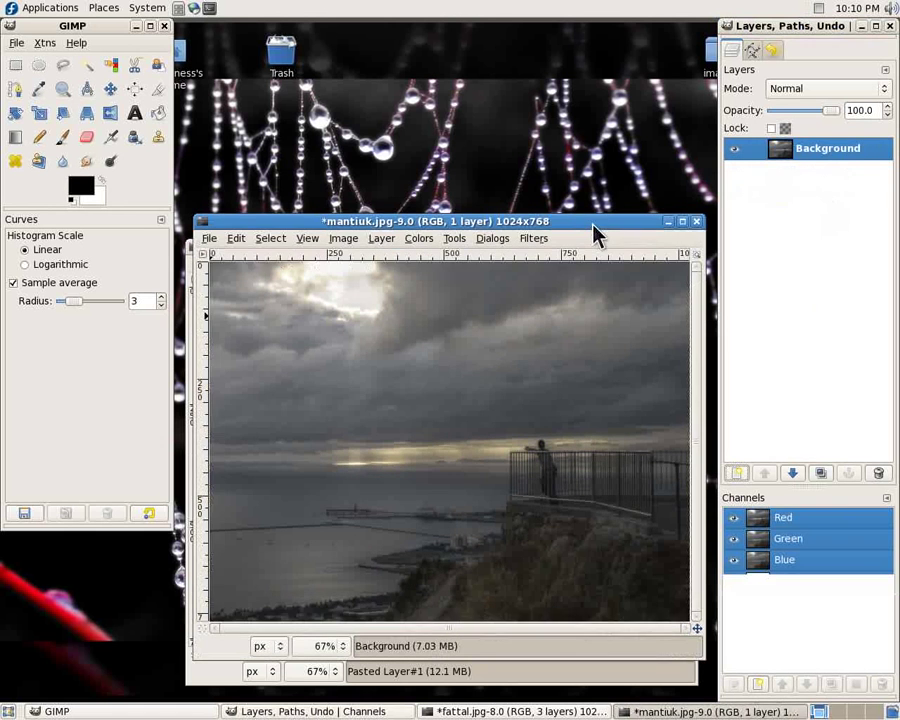
left_click(696, 222)
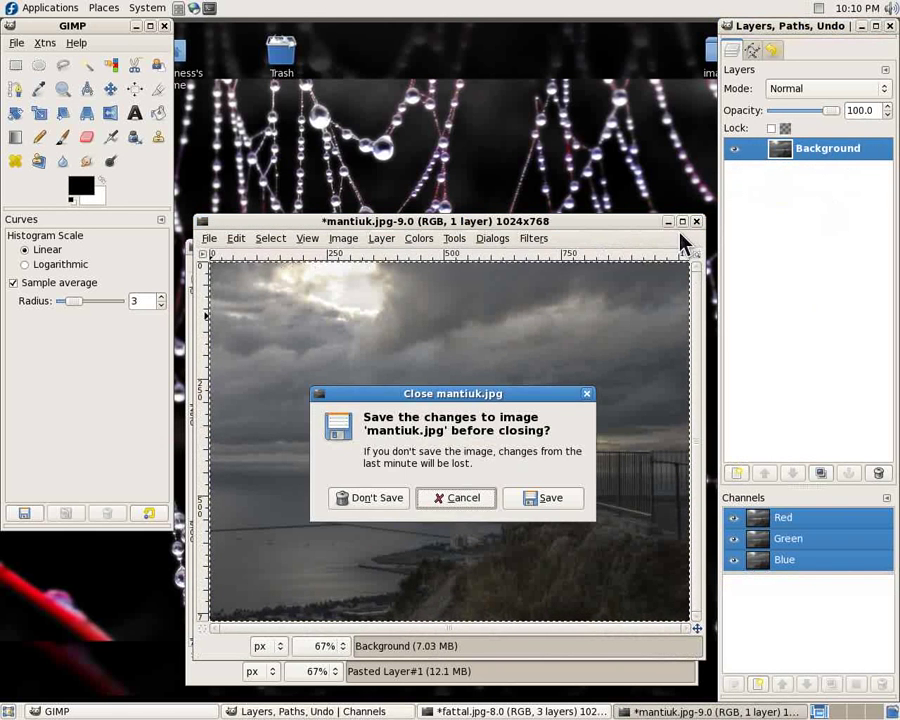
left_click(371, 500)
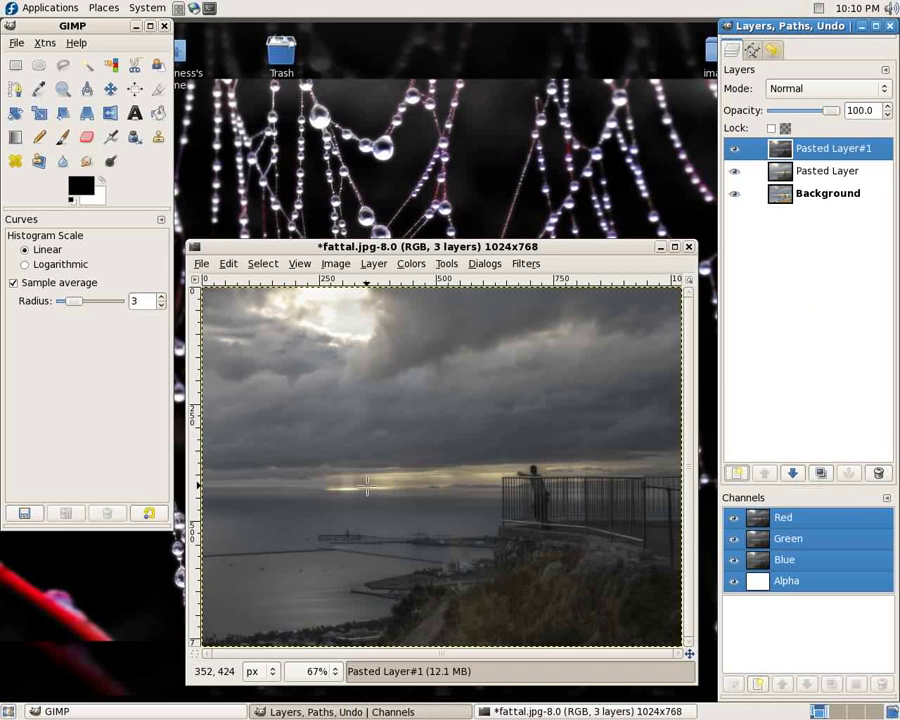
Step: Hide Pasted Layer#1 and move the Background layer above Pasted Layer
left_click_drag(390, 245, 391, 50)
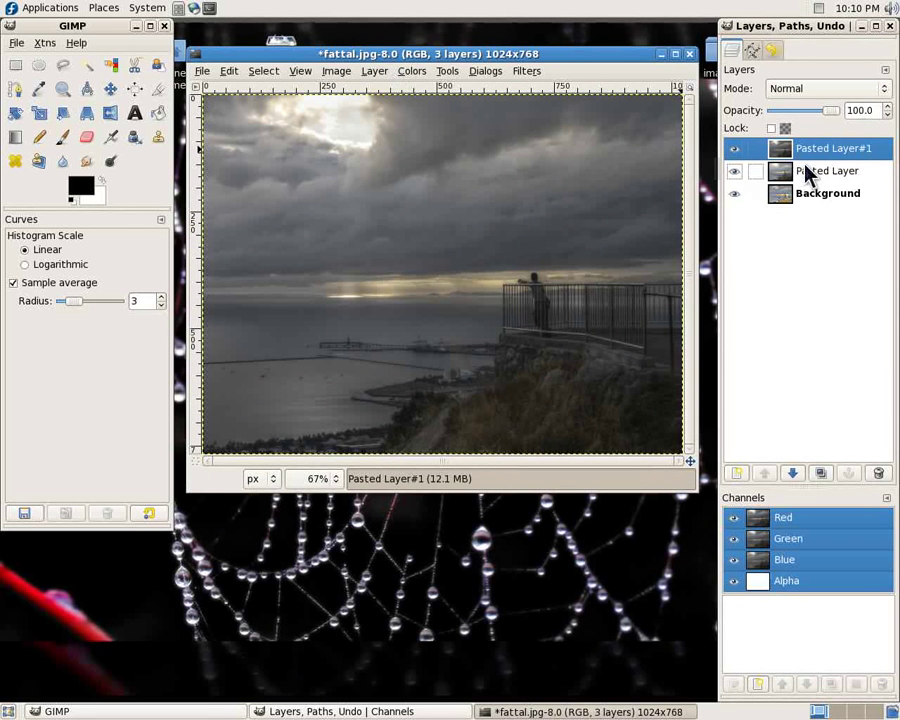
left_click(736, 149)
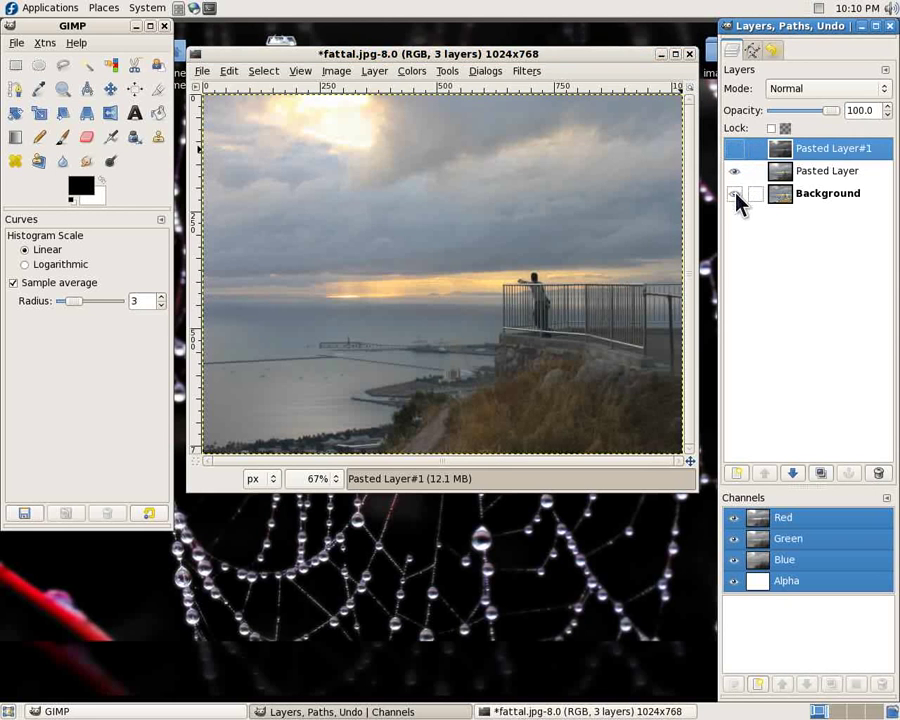
left_click_drag(810, 203, 810, 172)
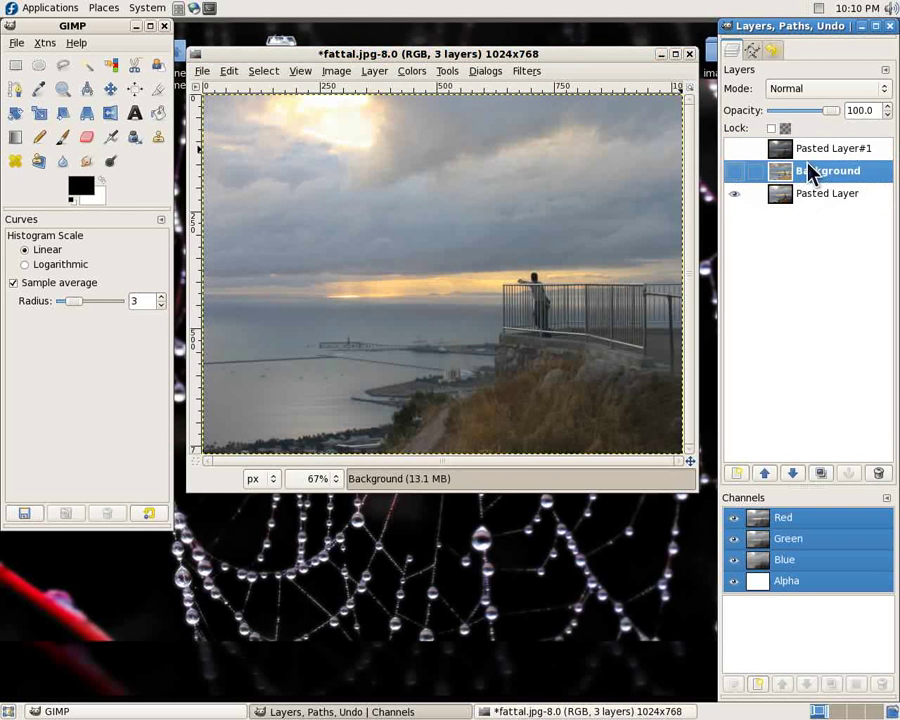
left_click(798, 204)
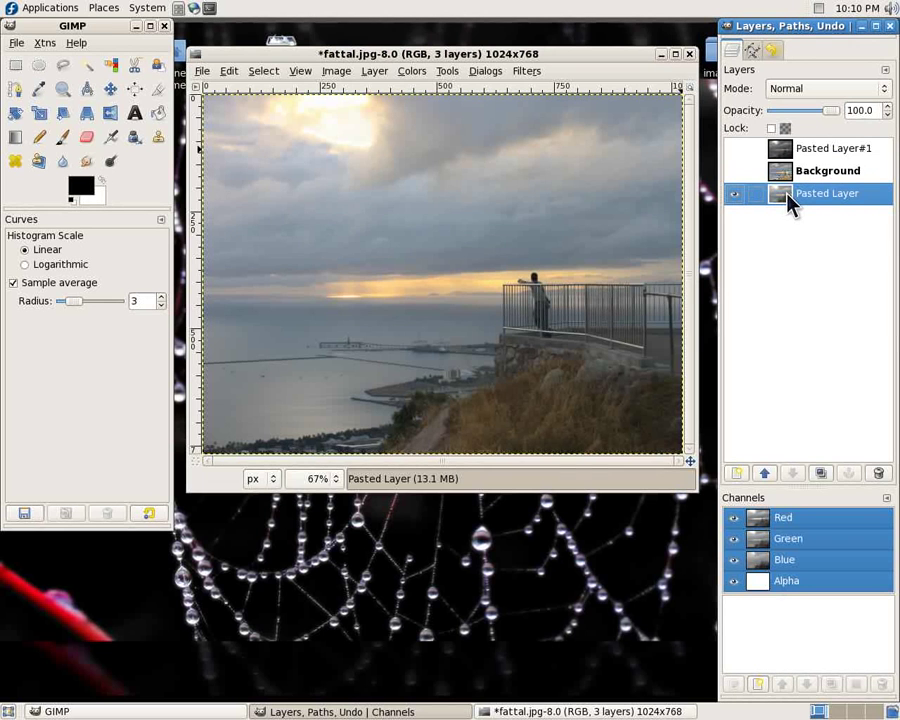
left_click(796, 174)
left_click(737, 172)
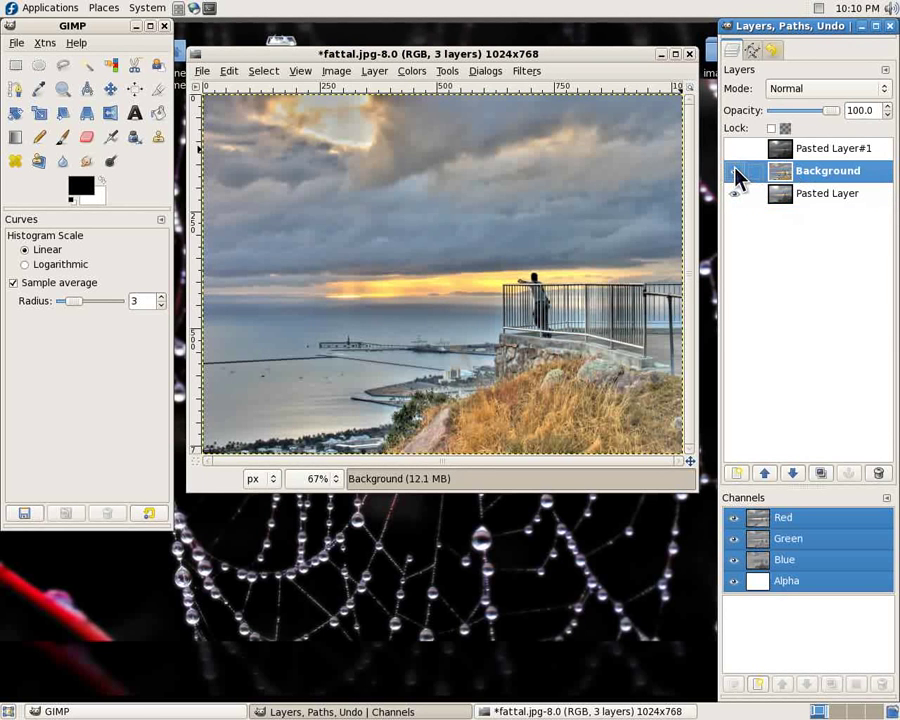
left_click(737, 172)
left_click(737, 172)
Step: Duplicate Background, move Background copy to the top of the stack and hide it
left_click(822, 475)
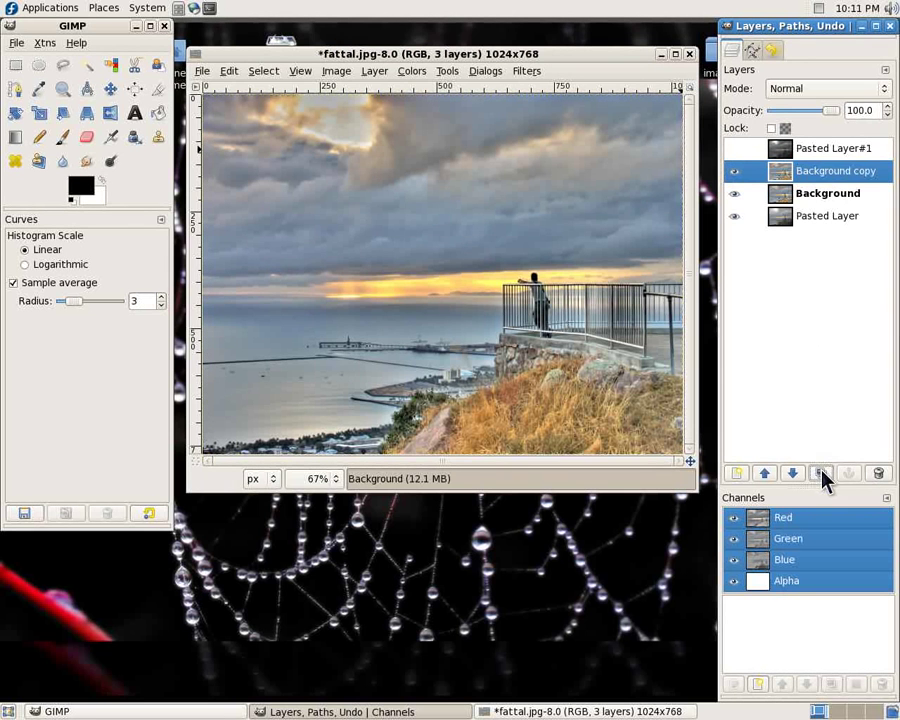
left_click_drag(808, 176, 742, 163)
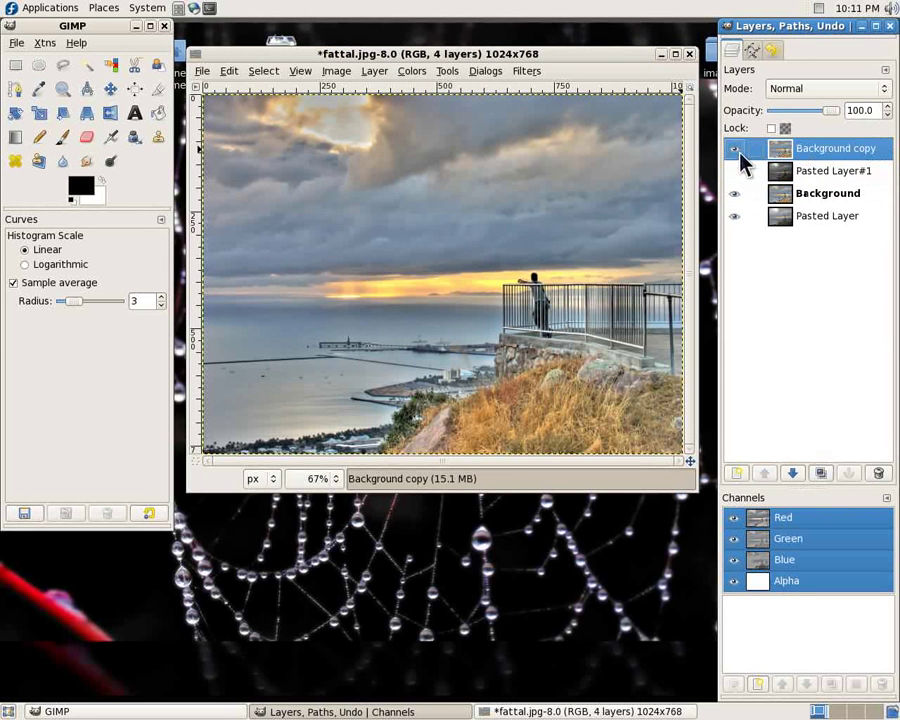
left_click(735, 150)
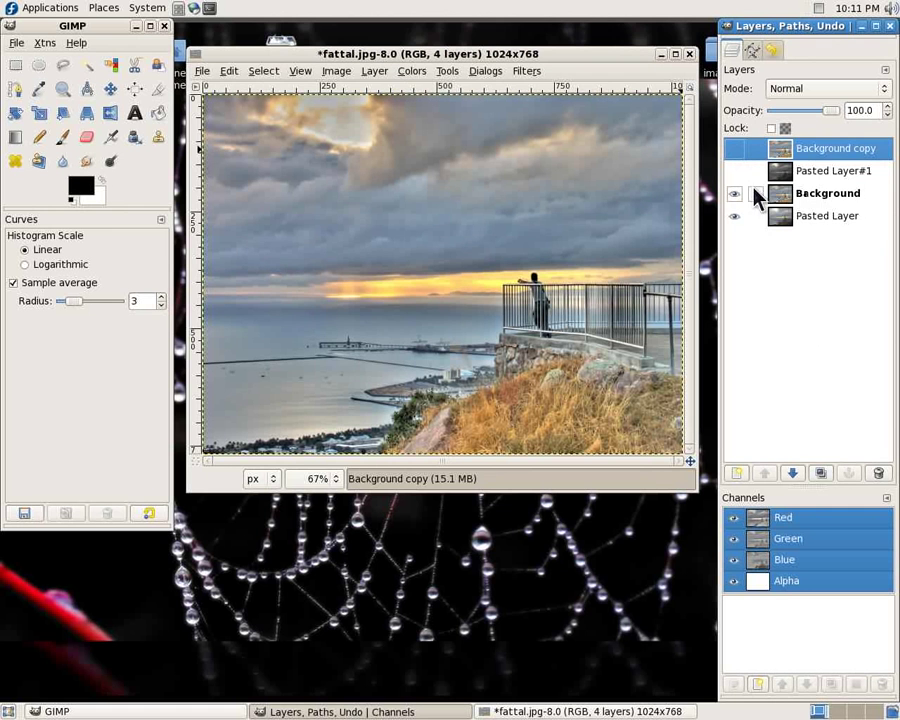
left_click(811, 201)
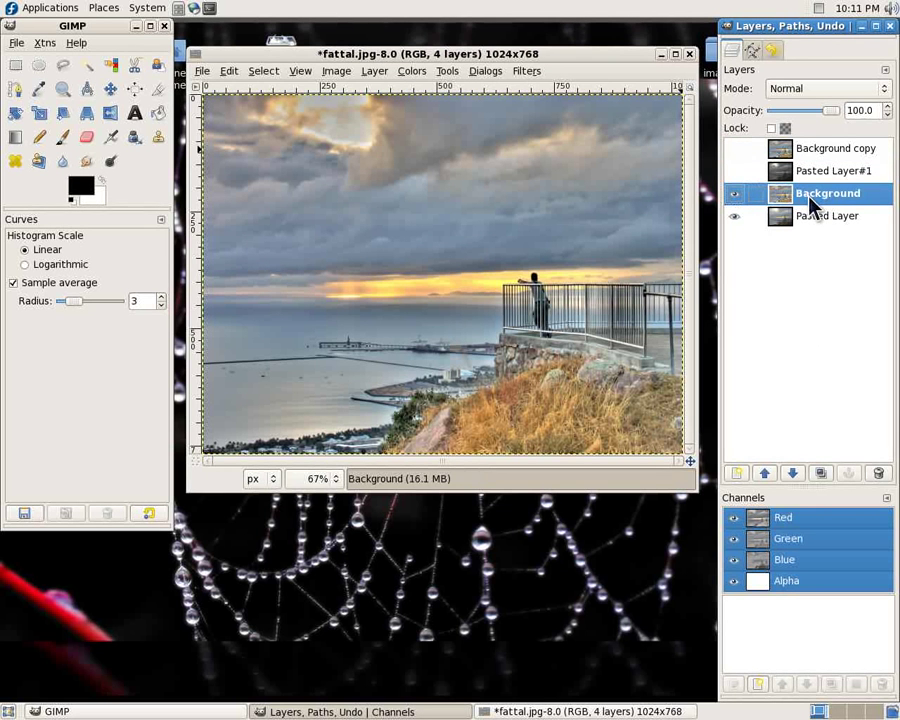
Step: Switch the Background layer's blend mode to Overlay and compare it on and off
left_click(810, 89)
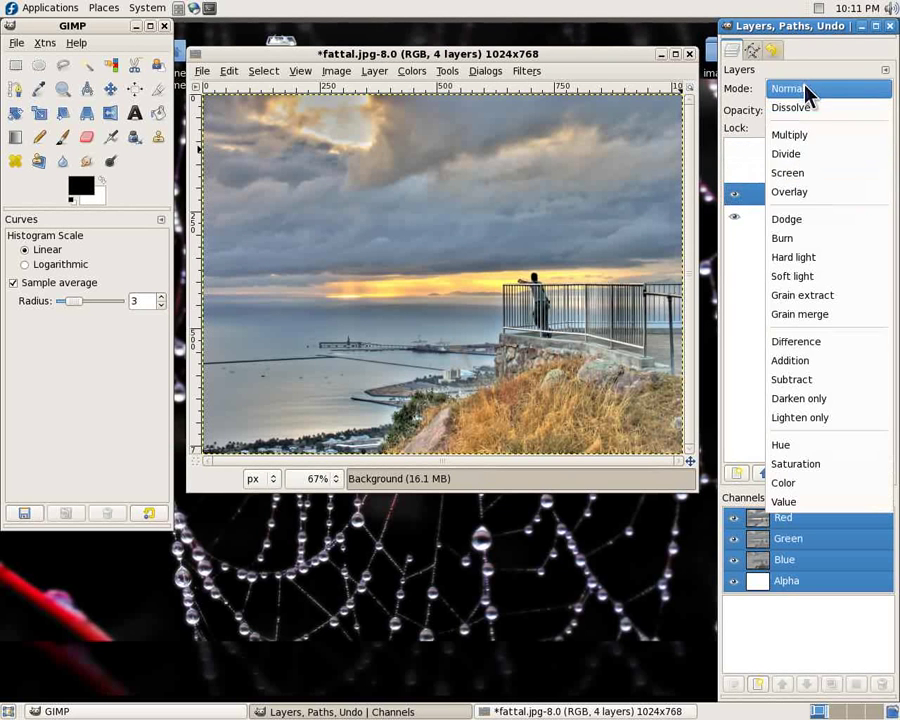
left_click(805, 203)
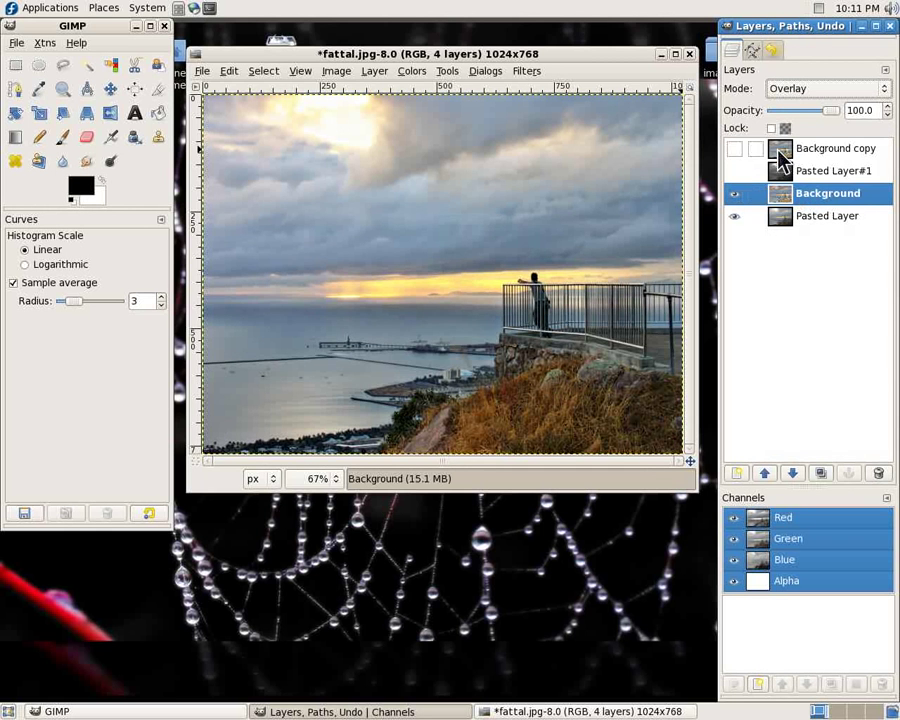
left_click(735, 197)
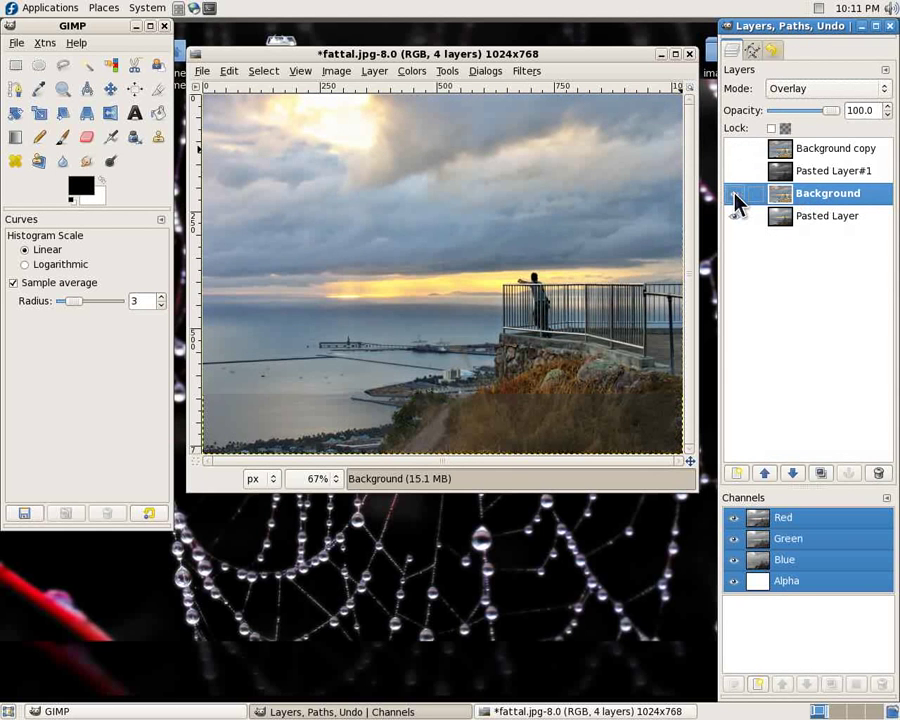
left_click(735, 197)
mouse_move(832, 110)
left_mouse_down()
mouse_move(778, 126)
mouse_move(773, 115)
mouse_move(842, 129)
left_mouse_up()
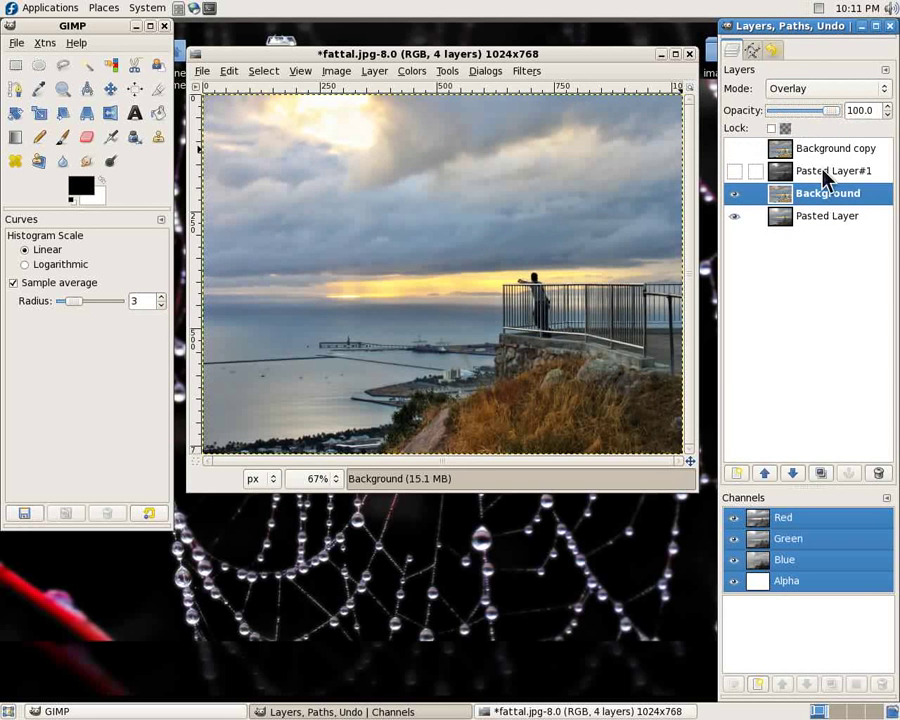
Step: Show Pasted Layer#1 and blend it in Multiply mode, toggling layers to compare
left_click(826, 175)
left_click(735, 172)
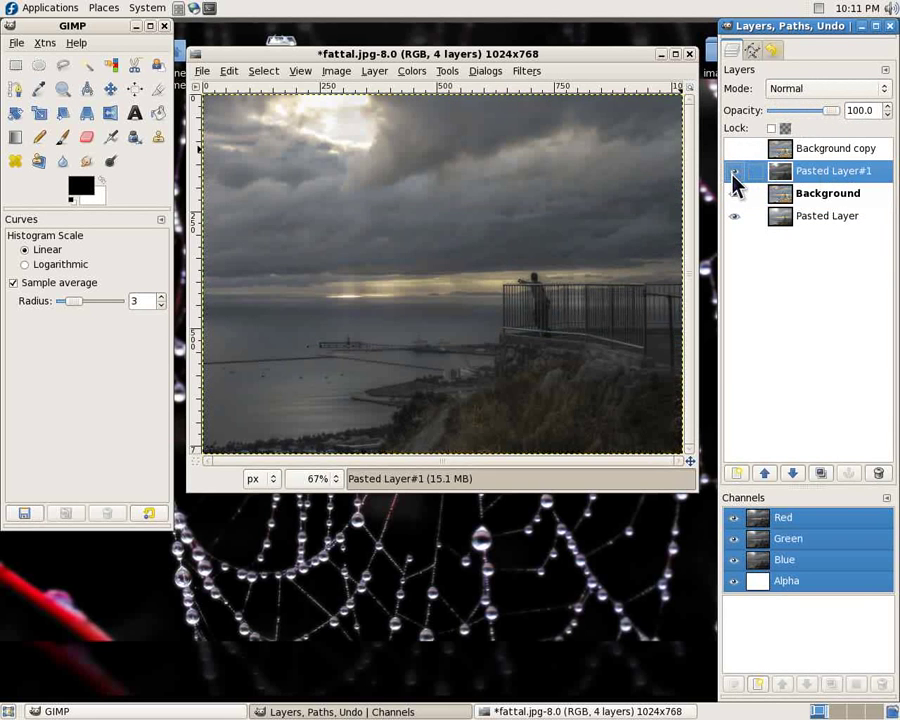
left_click(735, 174)
left_click(735, 174)
left_click(735, 174)
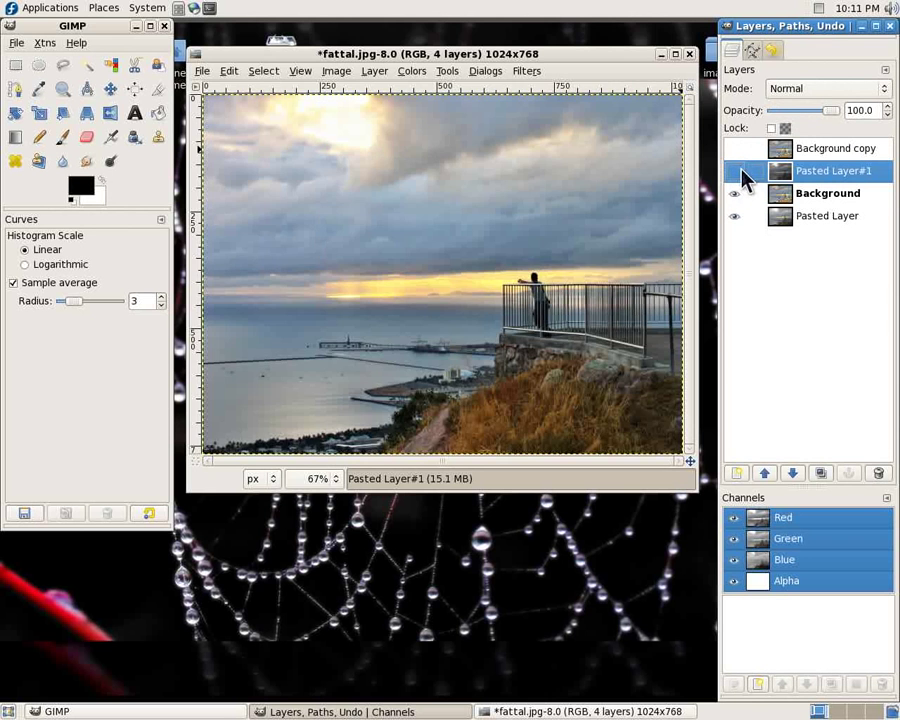
left_click(736, 174)
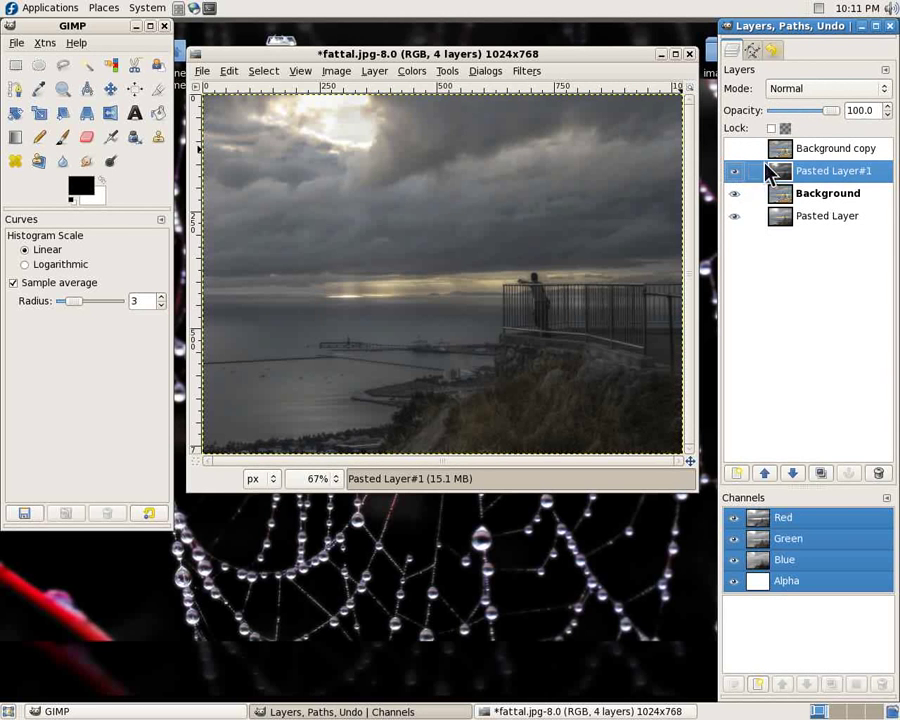
left_click(820, 90)
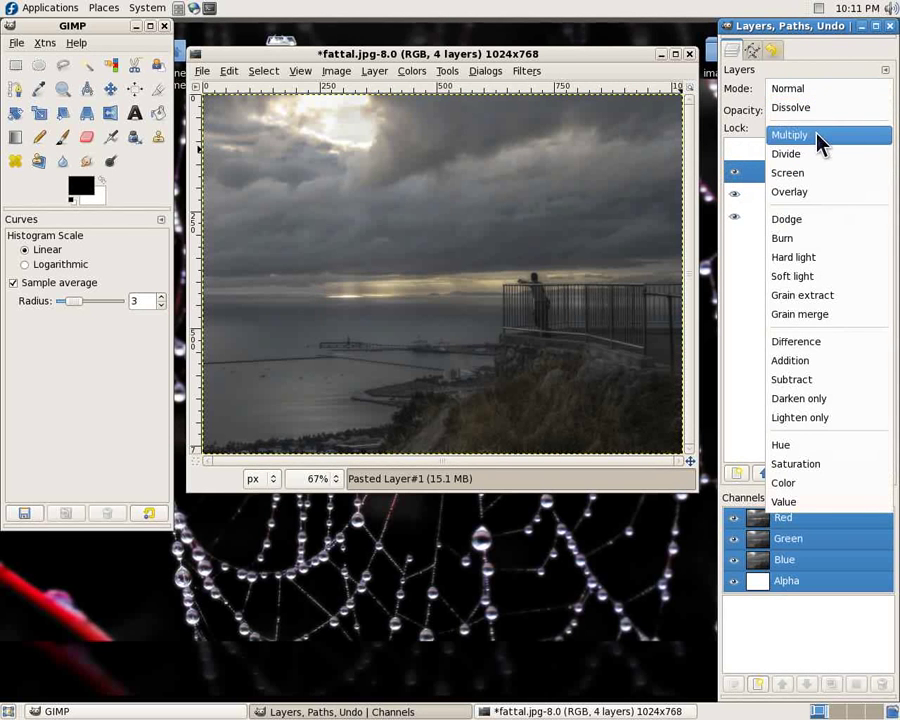
left_click(818, 137)
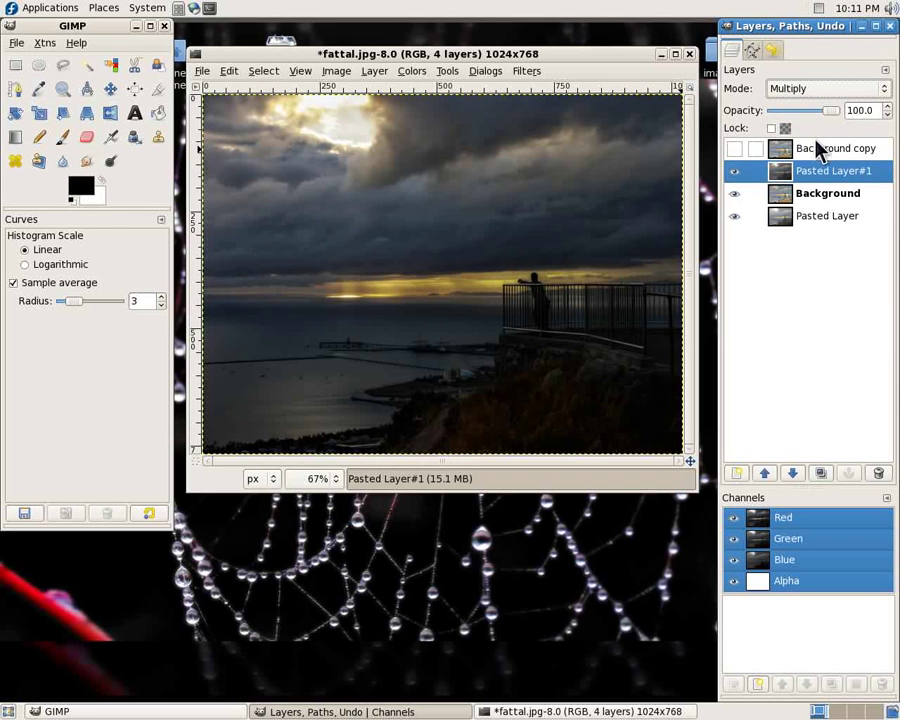
left_click(737, 174)
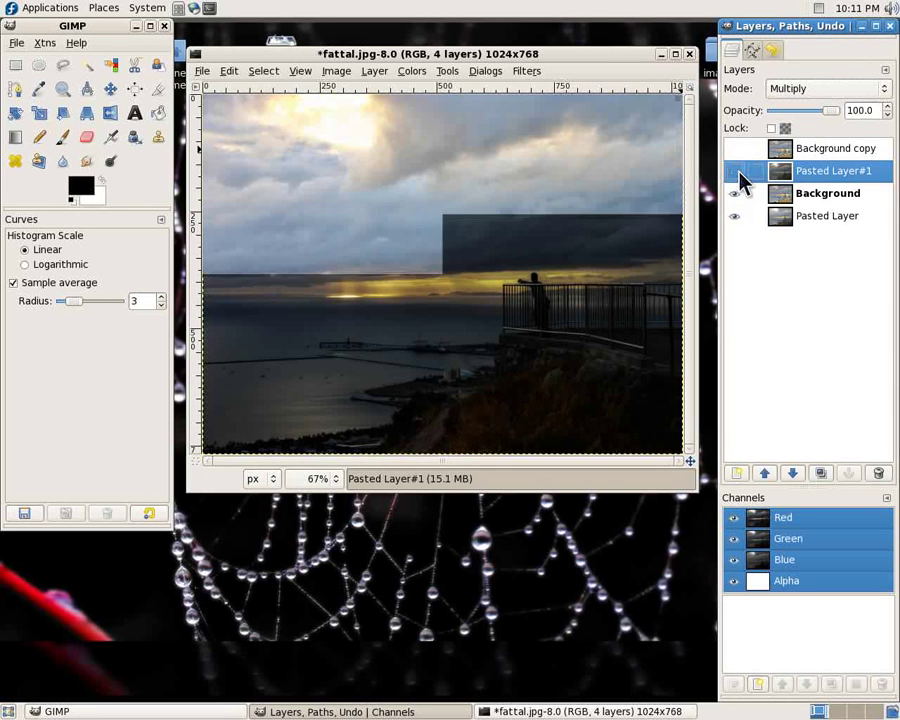
left_click(737, 174)
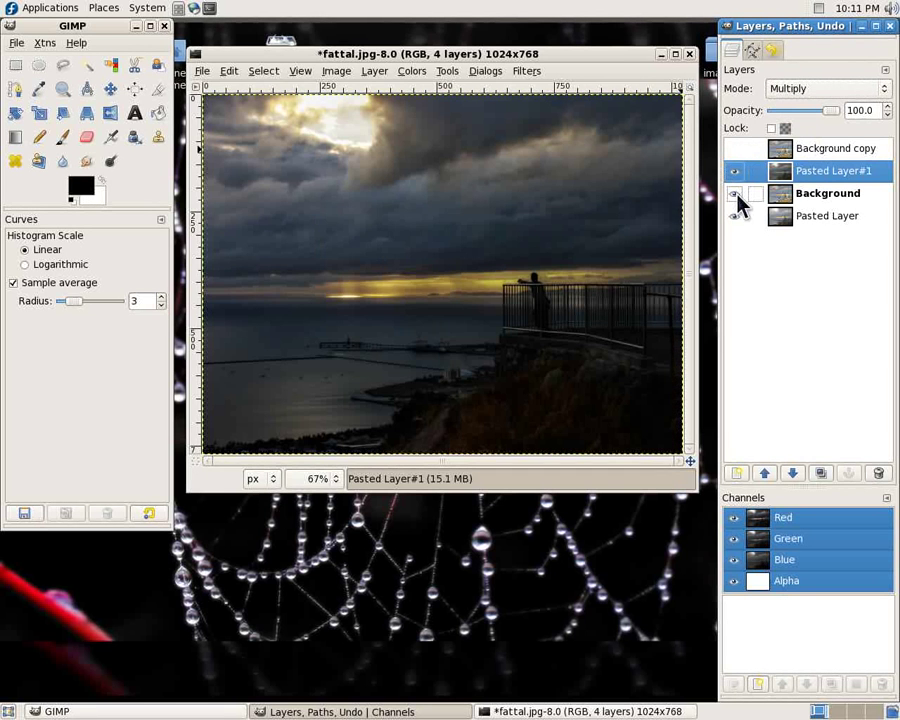
left_click(736, 194)
left_click(736, 194)
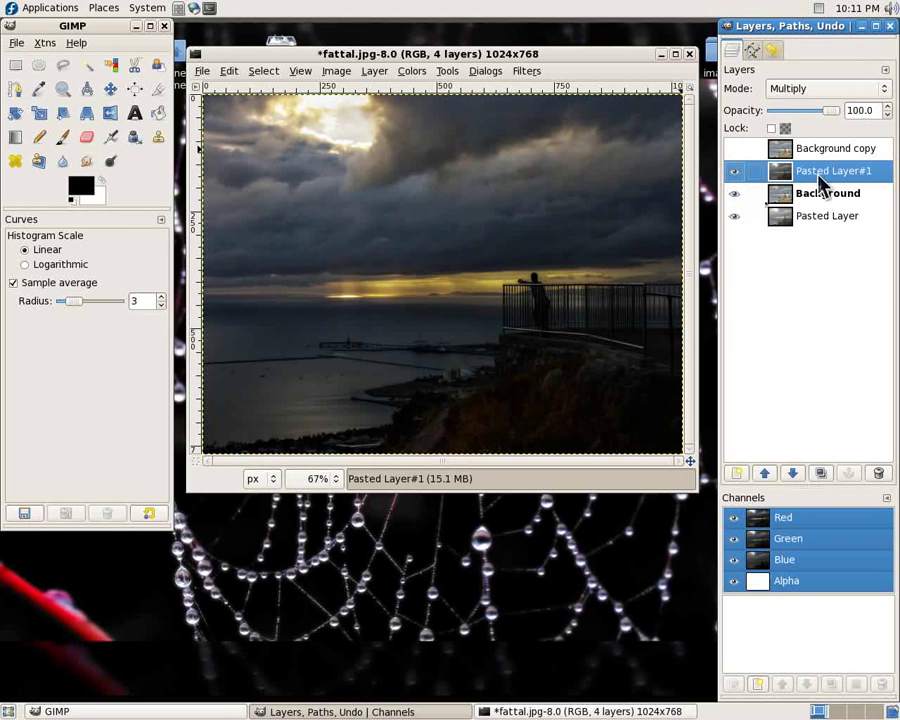
Step: Set Pasted Layer#1 opacity to 85
left_click_drag(830, 114, 823, 121)
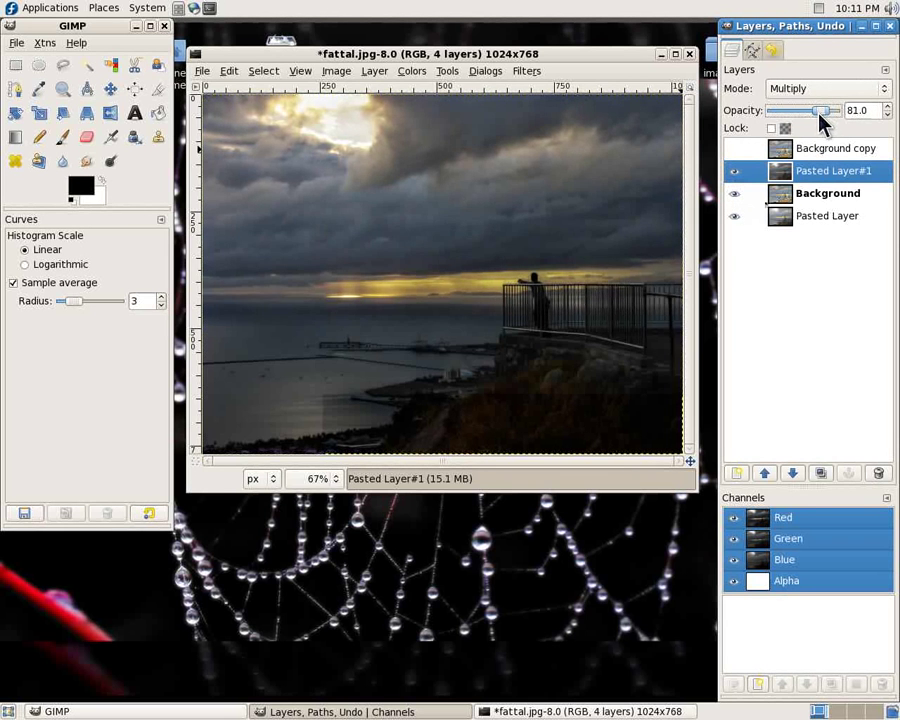
left_click(887, 107)
left_click(887, 107)
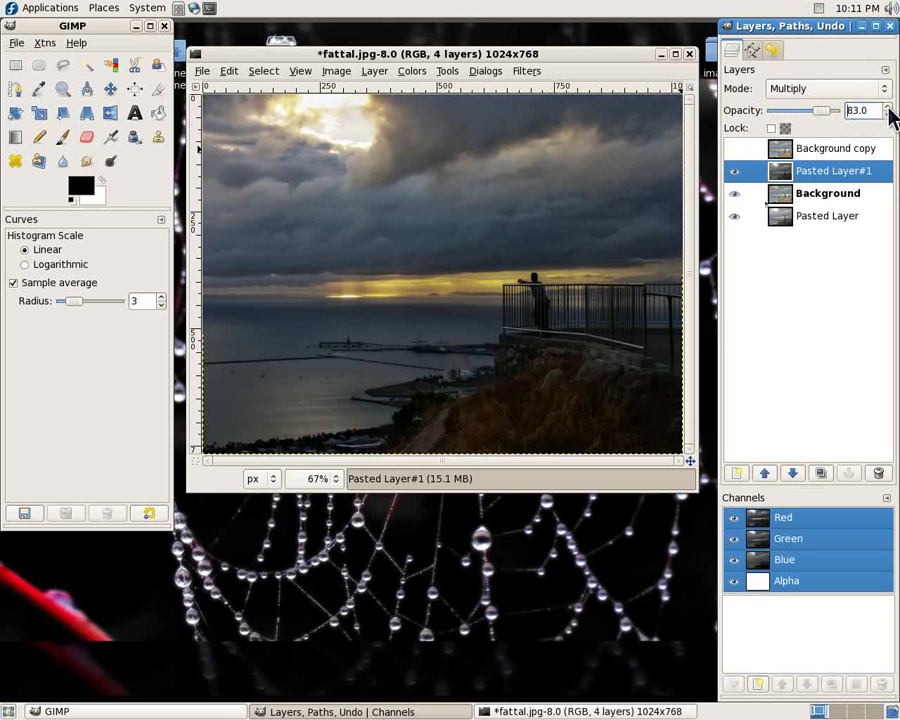
left_click(887, 107)
left_click(887, 107)
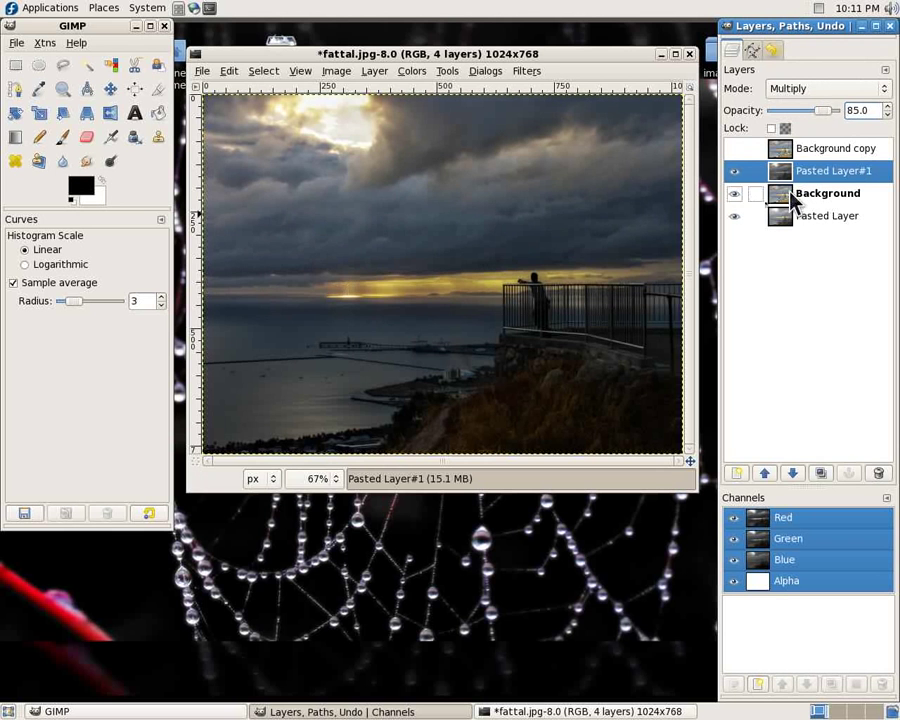
Step: Show Background copy and blend it in Color mode at 25.3 opacity
left_click(826, 156)
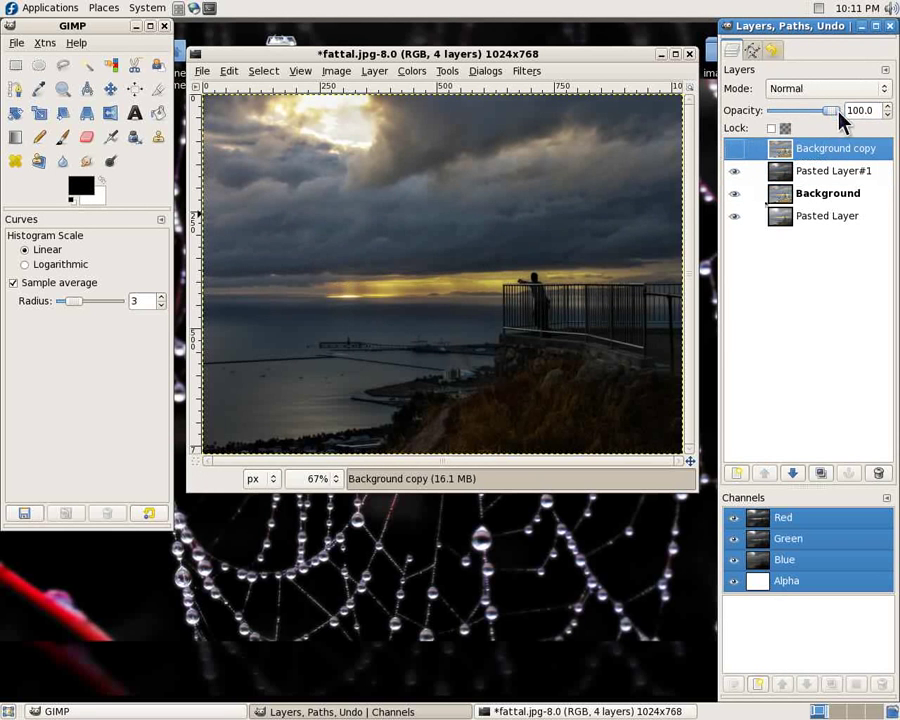
left_click(735, 149)
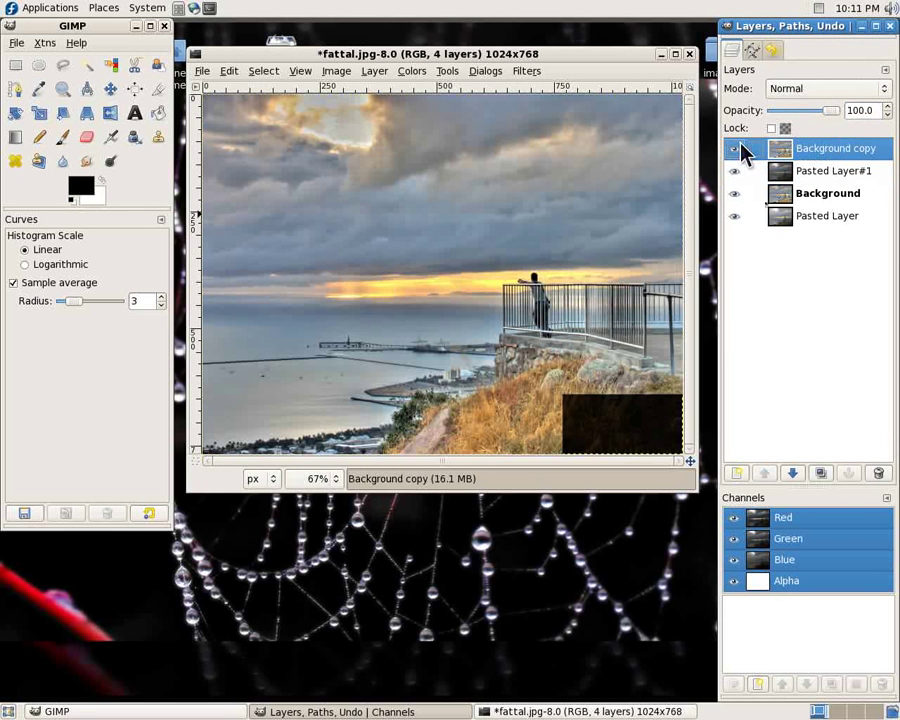
left_click(817, 91)
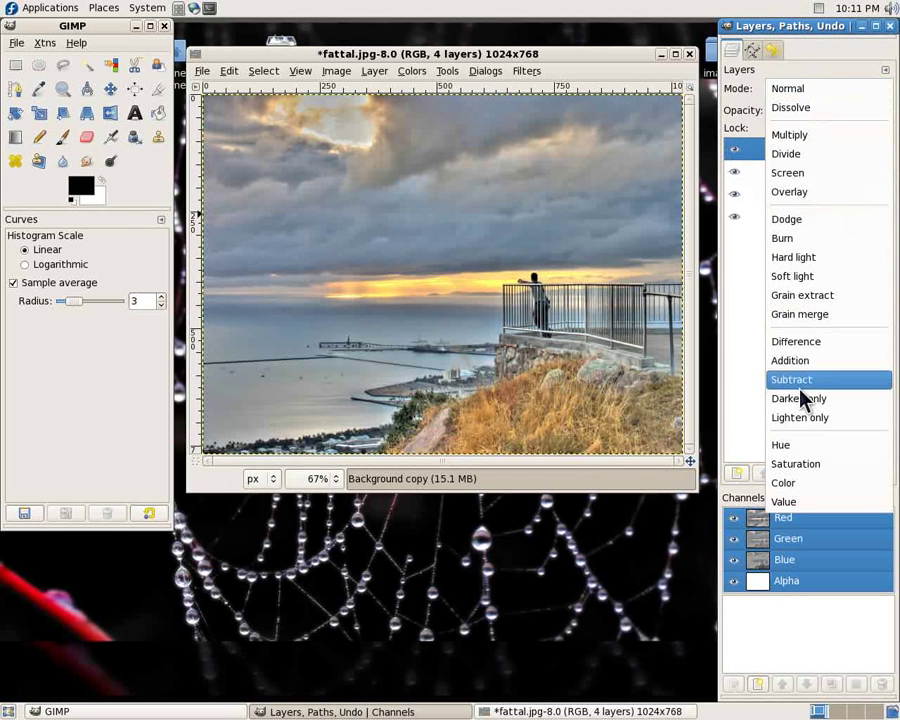
left_click(797, 483)
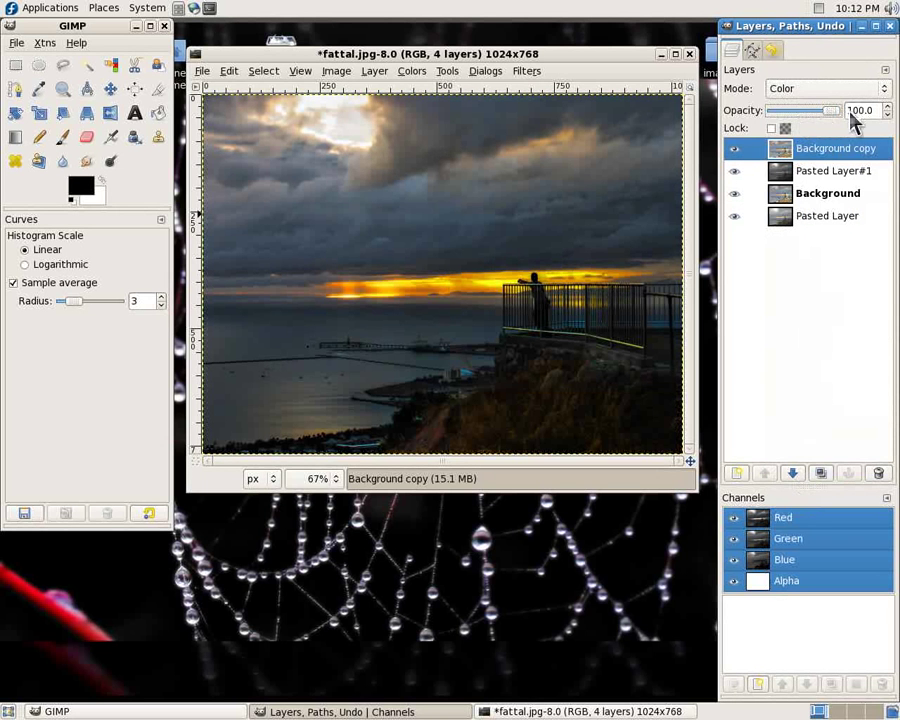
left_click_drag(821, 111, 794, 120)
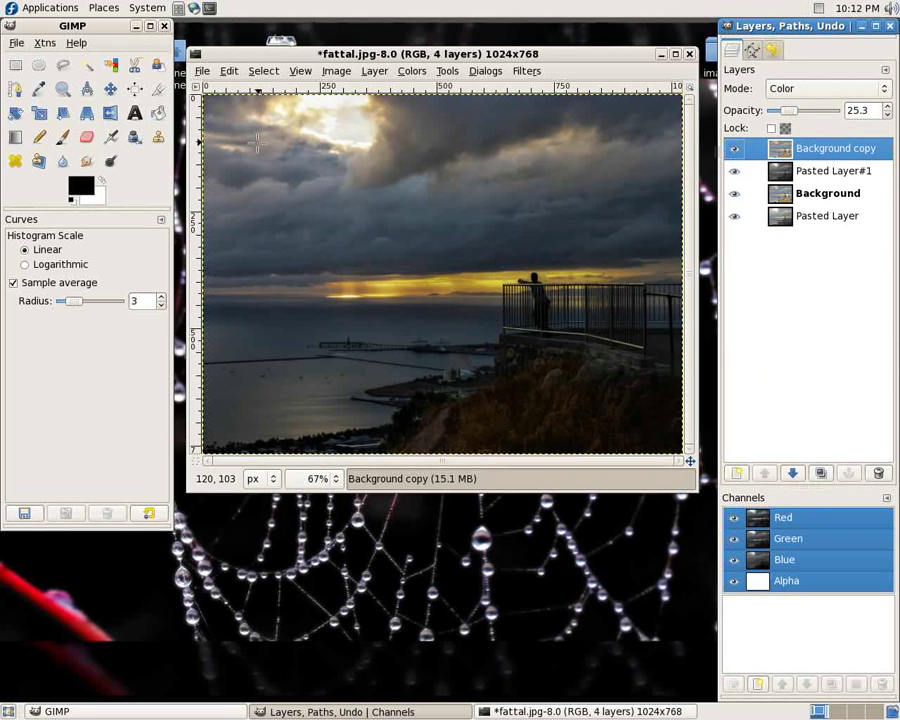
Step: Crop fattal.jpg to 1019×590, trimming the top strip and dark bottom foreground
left_click(330, 58)
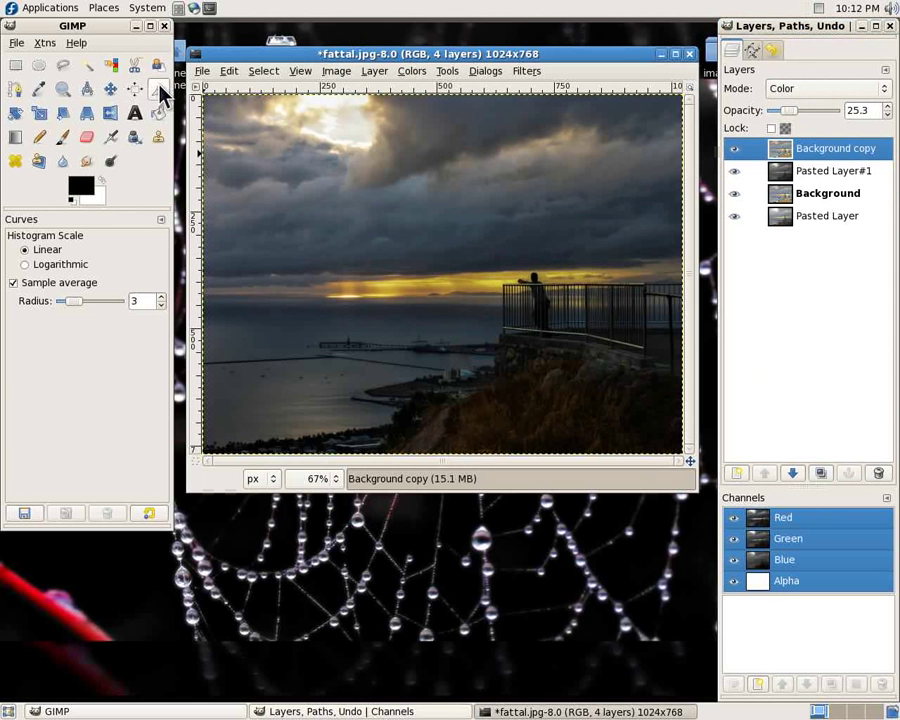
left_click(160, 90)
left_click(160, 90)
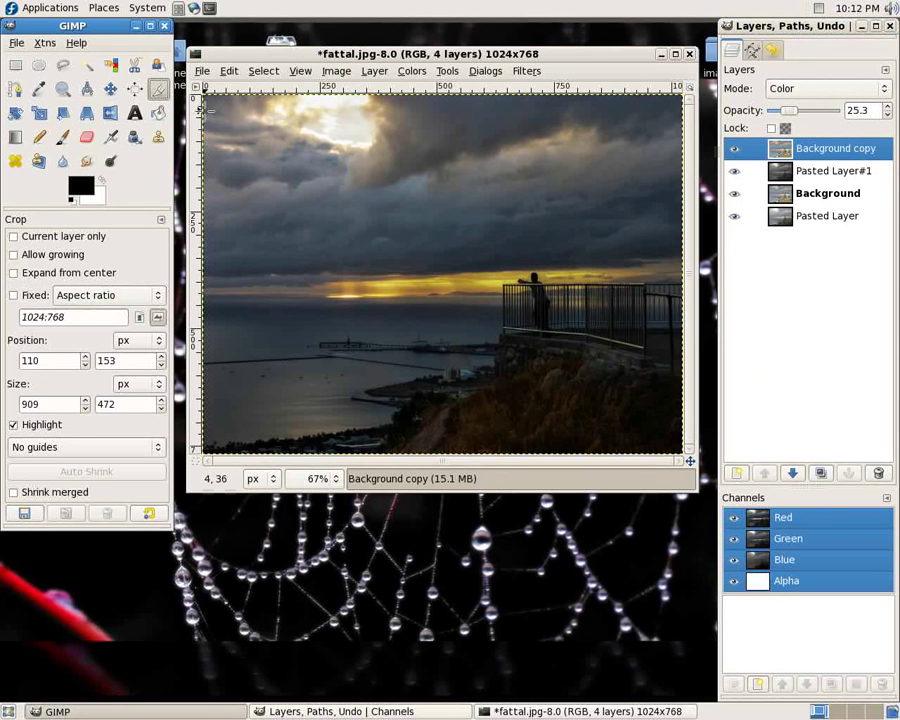
left_click_drag(208, 110, 690, 415)
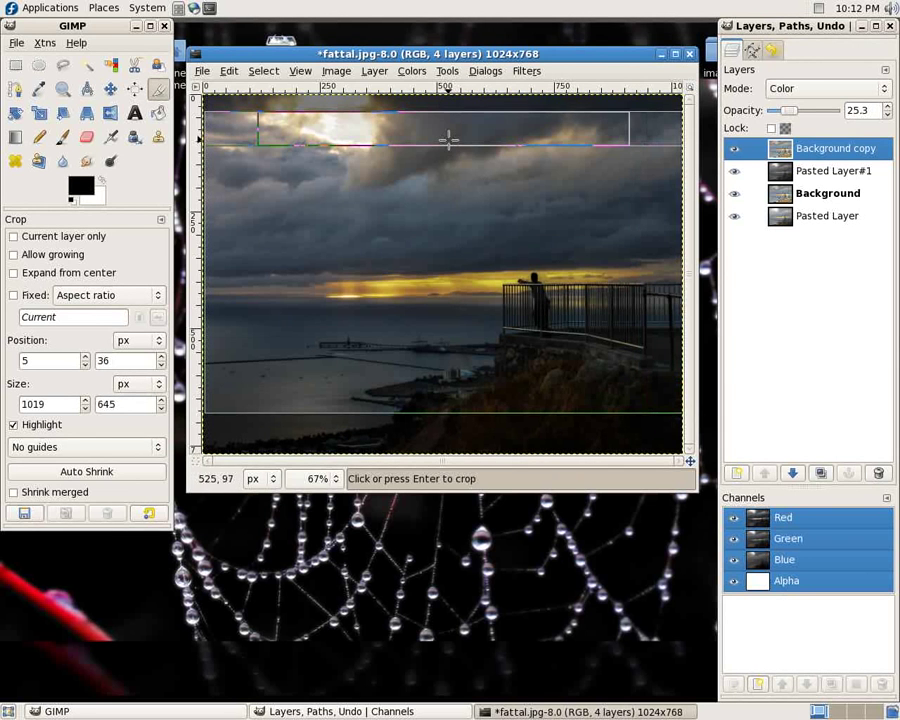
left_click_drag(446, 136, 450, 142)
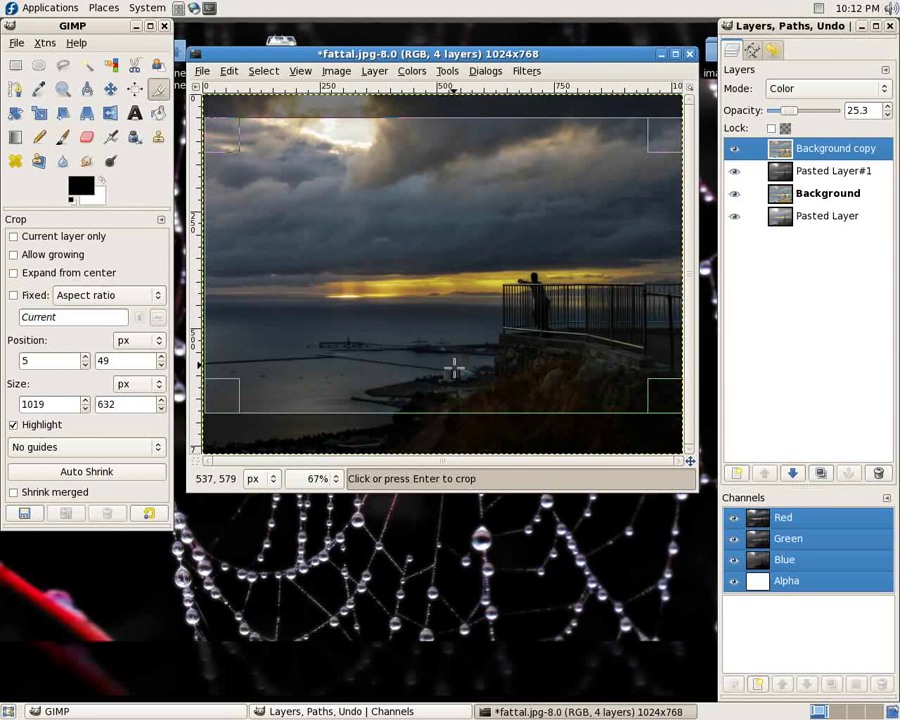
left_click_drag(458, 404, 460, 388)
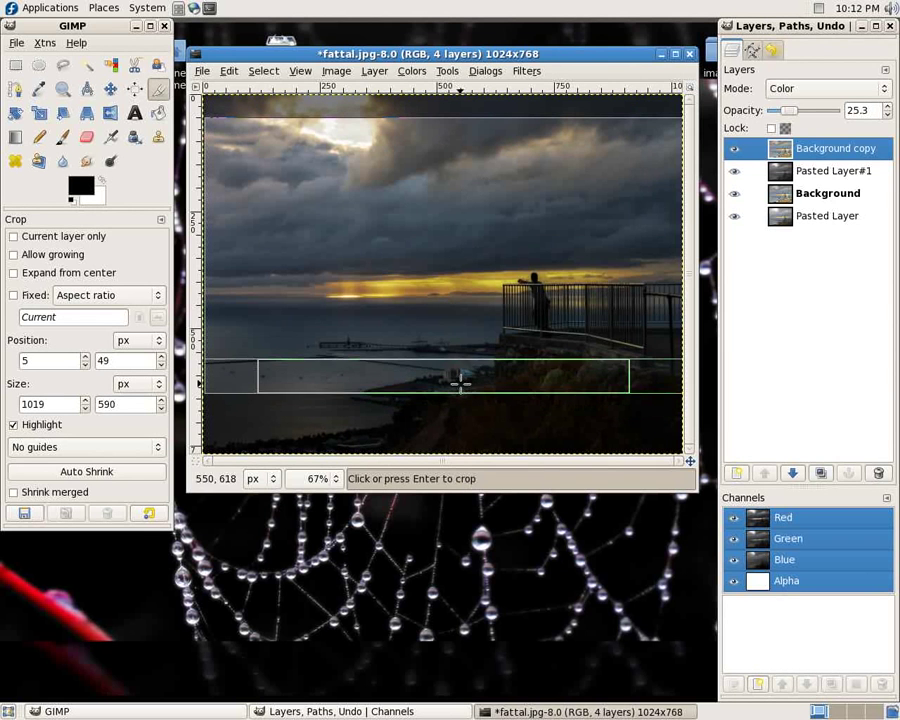
left_click(464, 267)
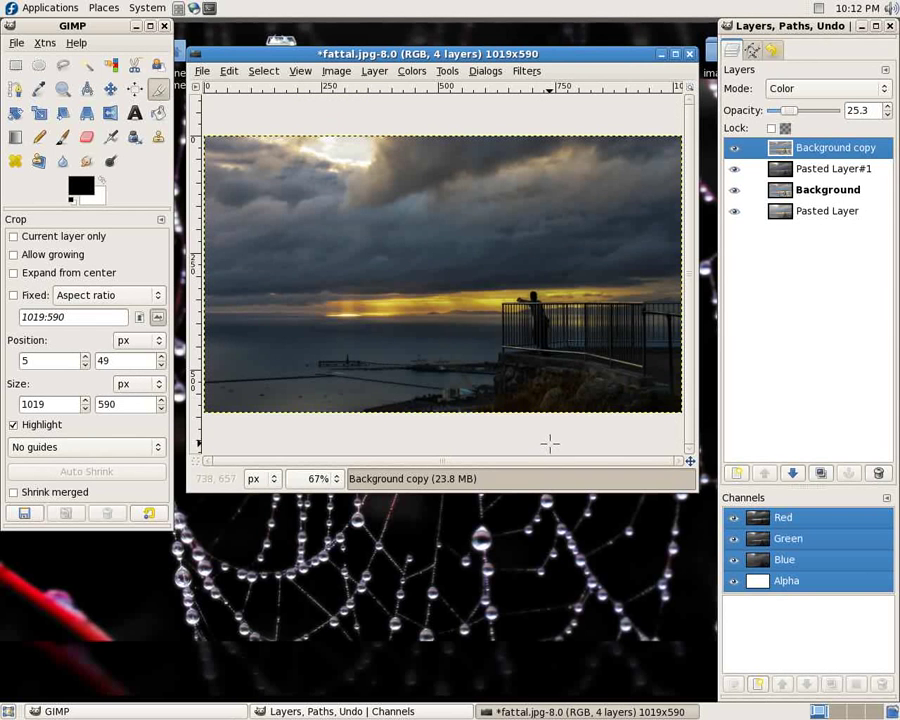
Step: Save the flattened composite over fattal.jpg as a JPEG at quality 100
left_click(202, 72)
left_click(235, 195)
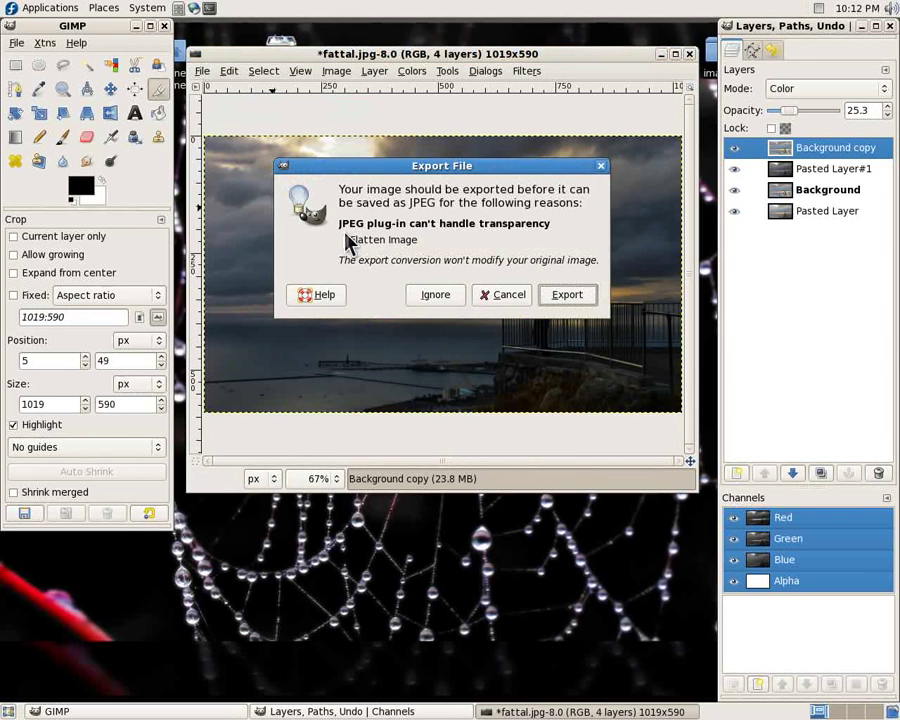
left_click(576, 299)
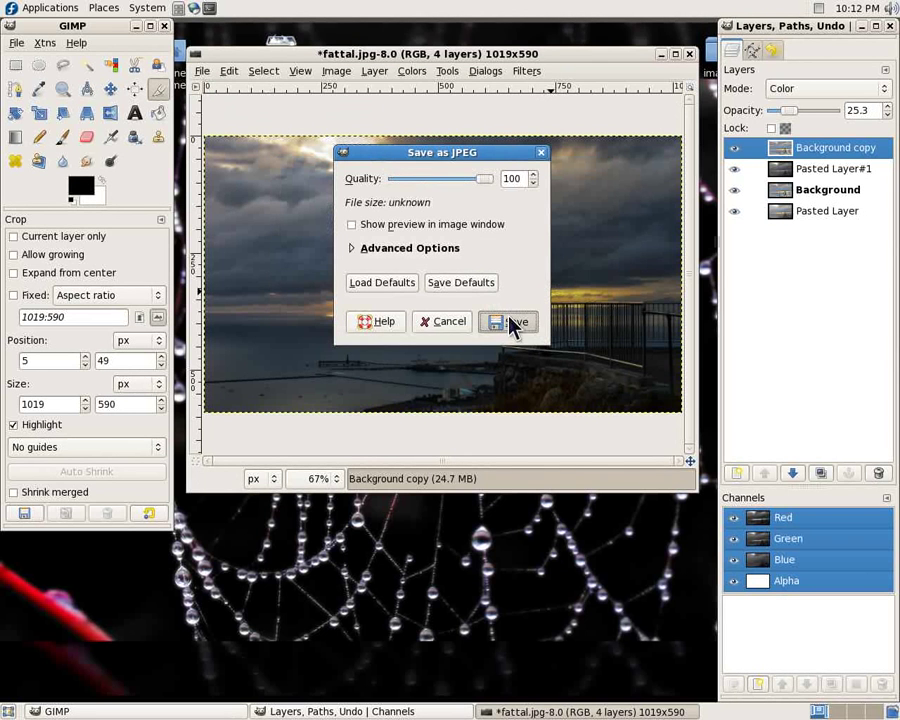
left_click(511, 322)
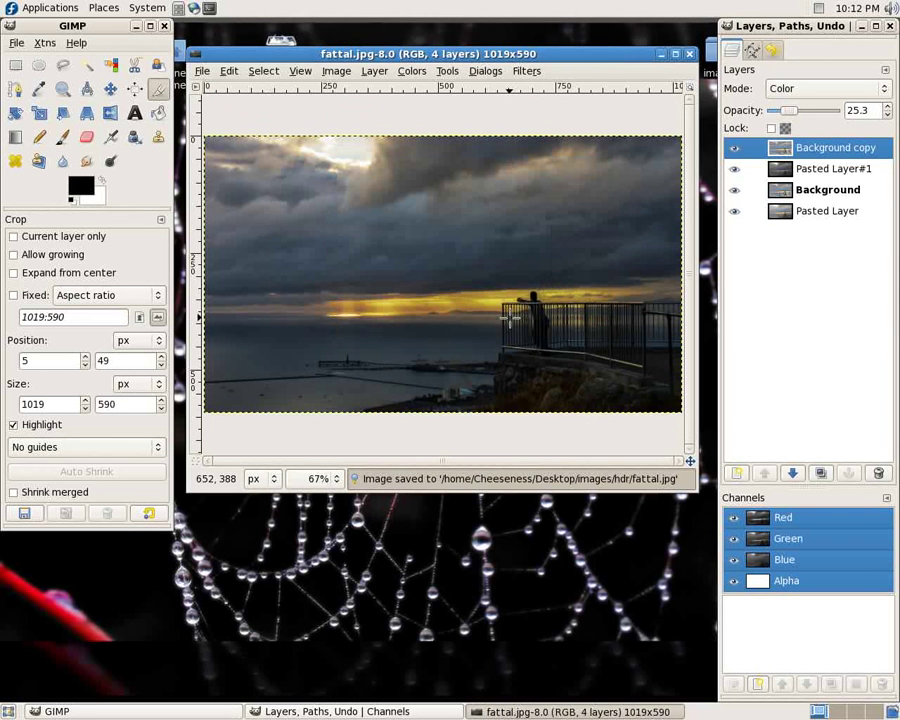